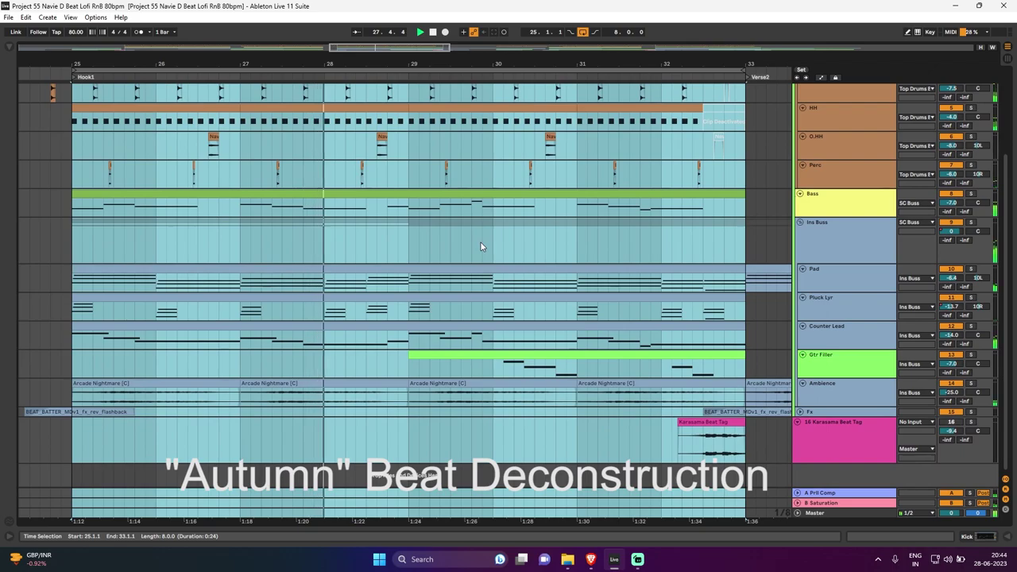
Solo the Kick and Top Drums Buss tracks to hear the drums alone.
{"action": "scroll", "coordinate": [481, 244], "scroll_direction": "up", "scroll_amount": 2}
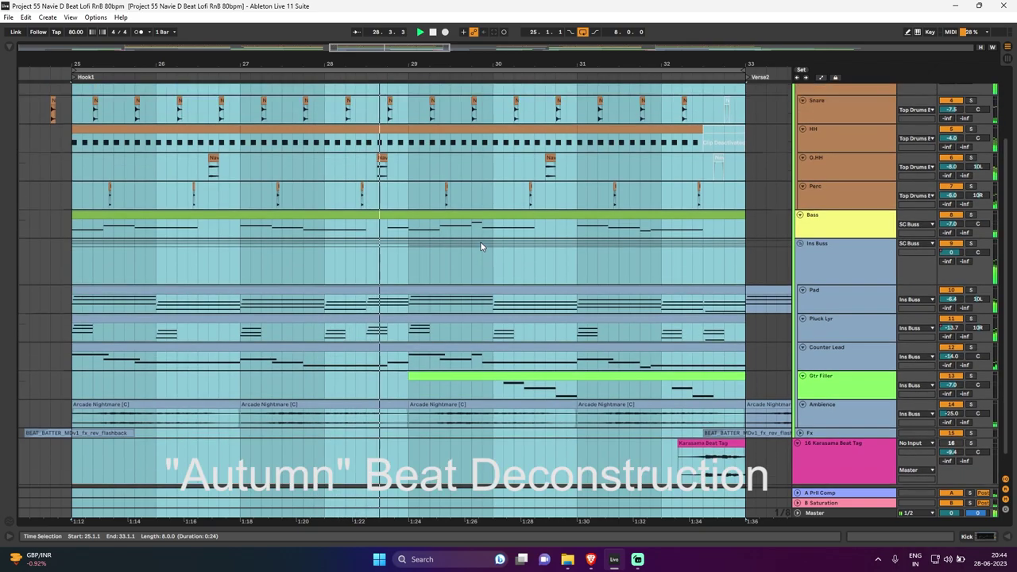
{"action": "scroll", "coordinate": [480, 246], "scroll_direction": "up", "scroll_amount": 3}
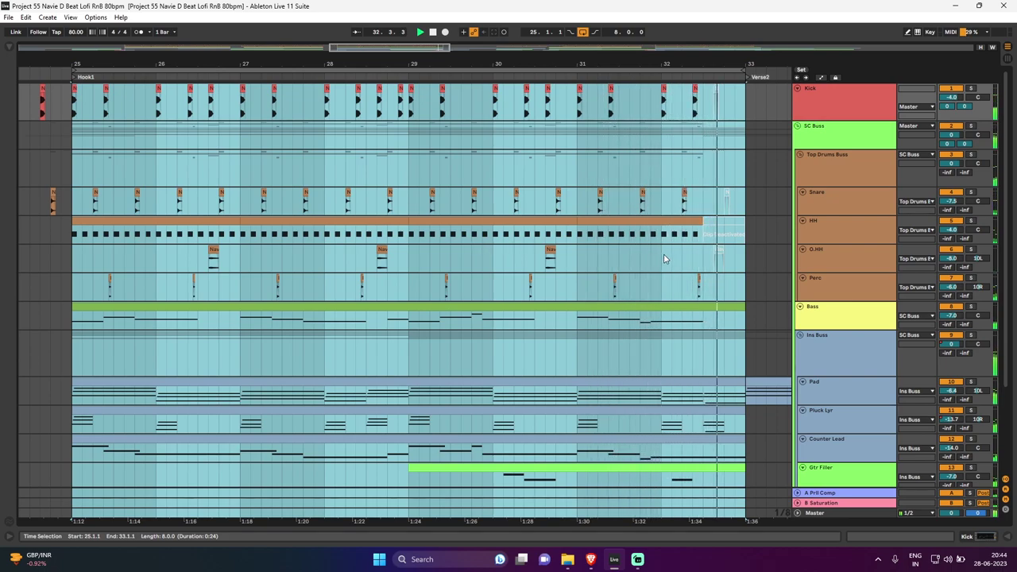
{"action": "left_click", "coordinate": [970, 154]}
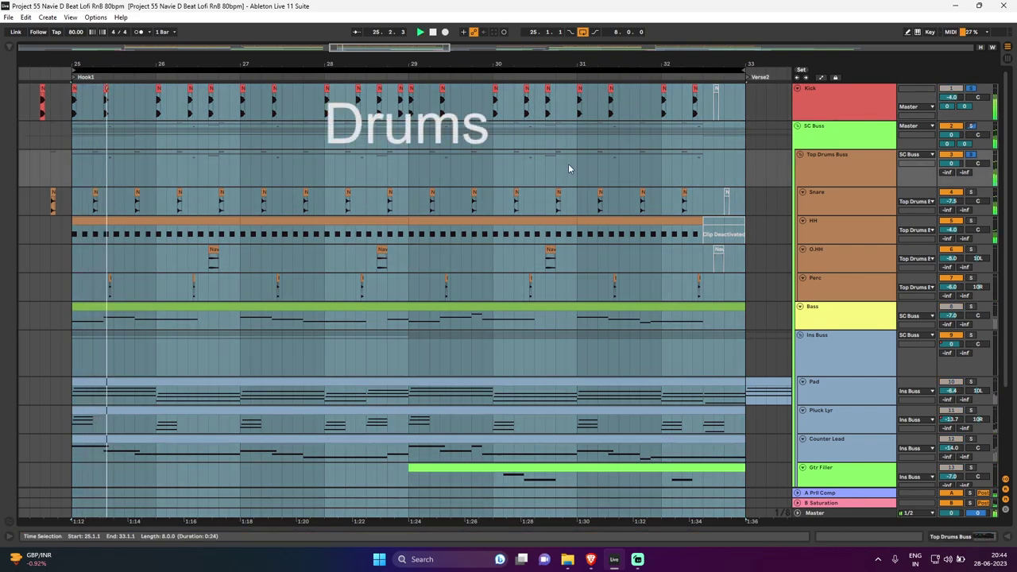
Display the Kick track's EQ Eight and the Snare track's device chain to examine their processing.
{"action": "double_click", "coordinate": [821, 103]}
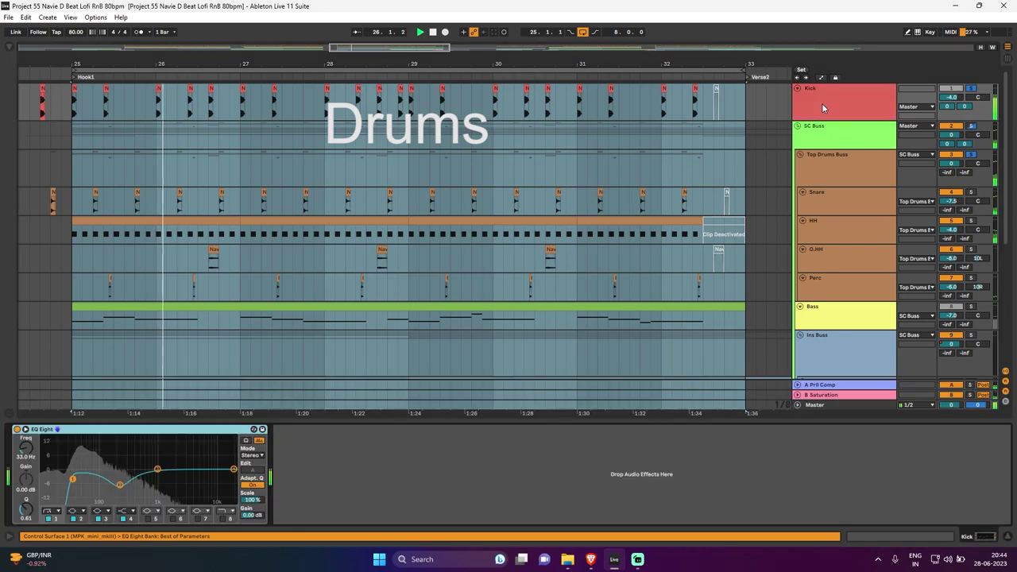
{"action": "left_click", "coordinate": [126, 437]}
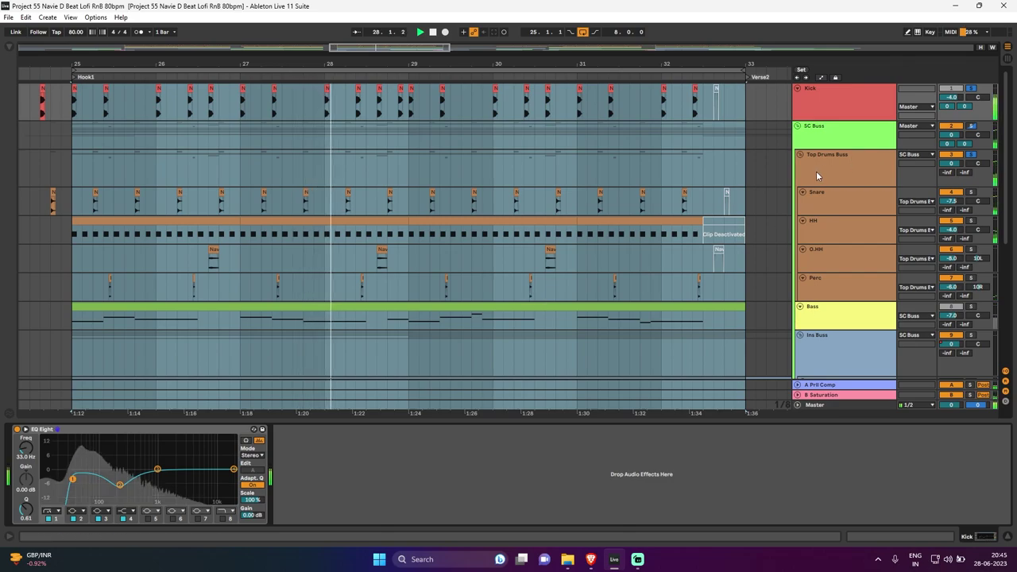
{"action": "left_click", "coordinate": [835, 202]}
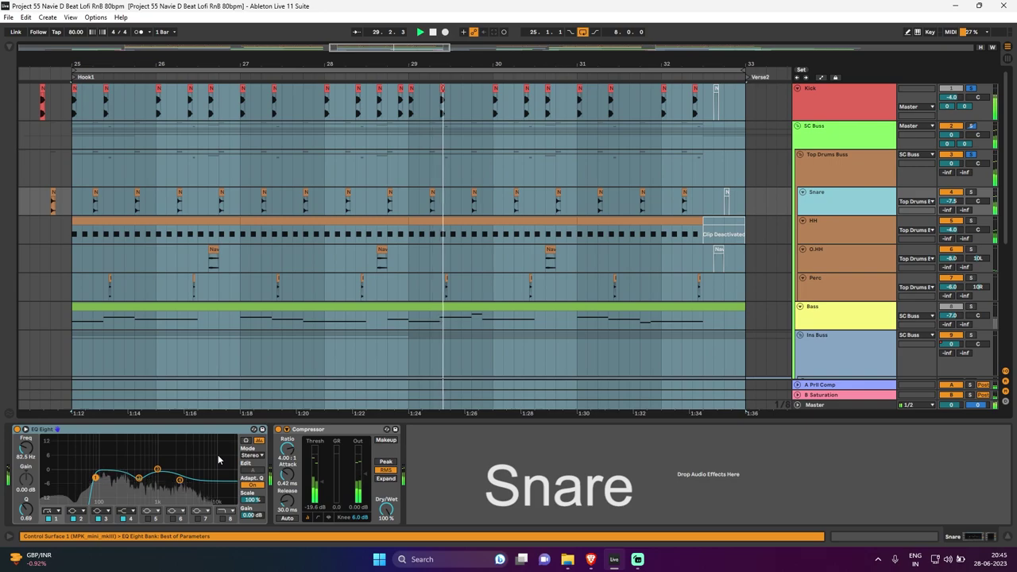
{"action": "scroll", "coordinate": [609, 252], "scroll_direction": "down", "scroll_amount": 1}
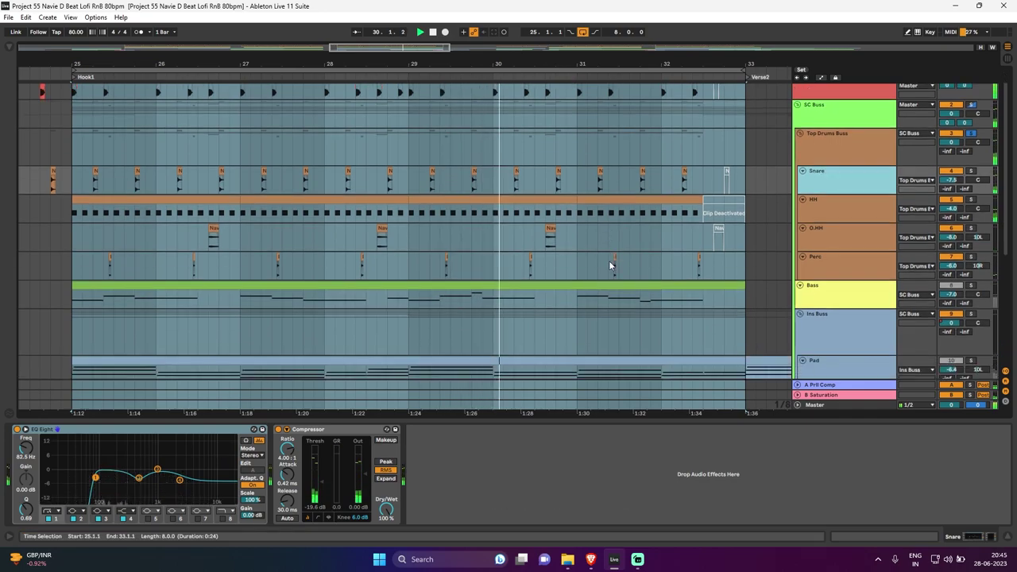
Display the device chains of the HH, O.HH, Perc and Top Drums Buss tracks one after another.
{"action": "left_click", "coordinate": [842, 205]}
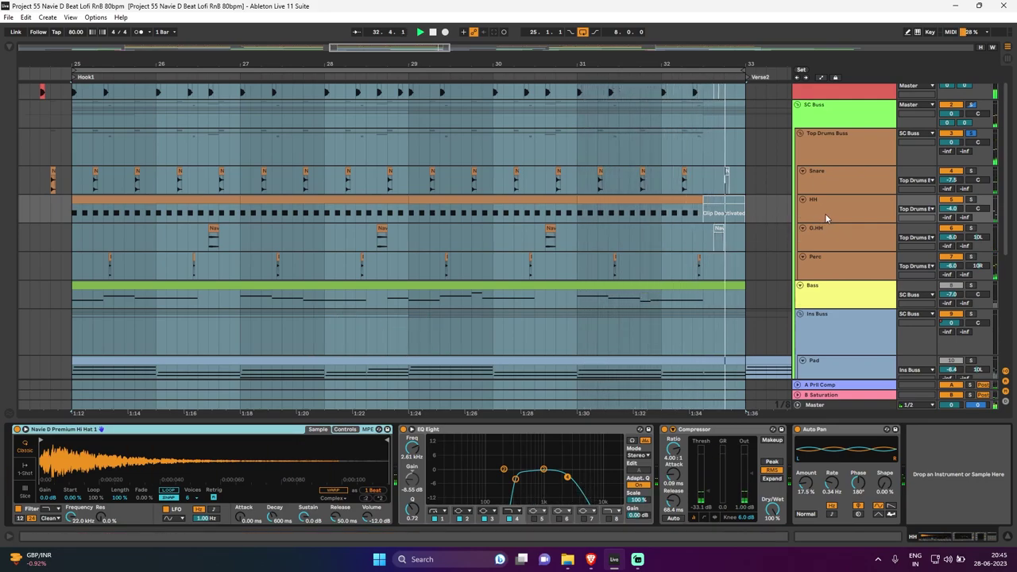
{"action": "left_click", "coordinate": [818, 243]}
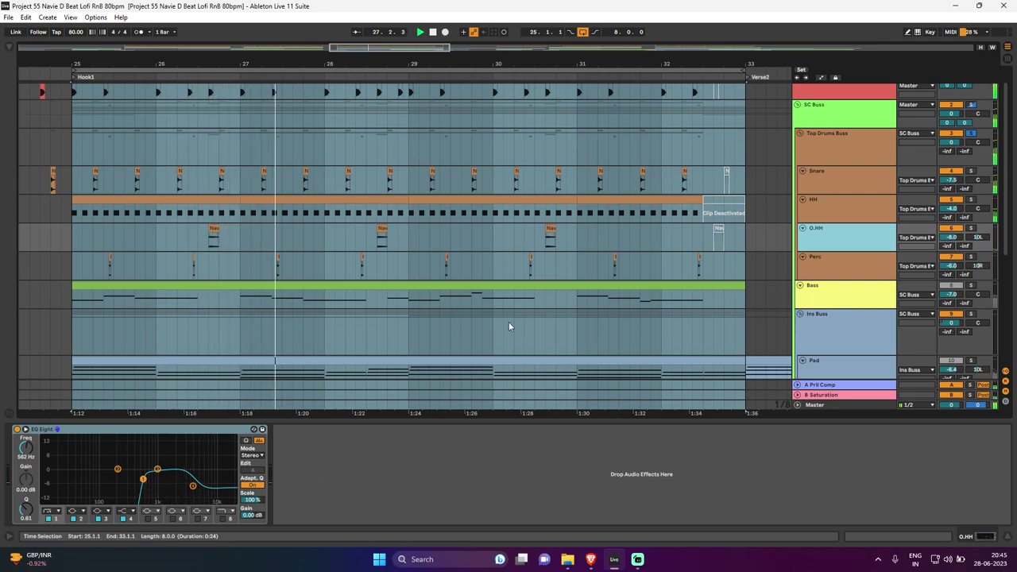
{"action": "left_click", "coordinate": [805, 268]}
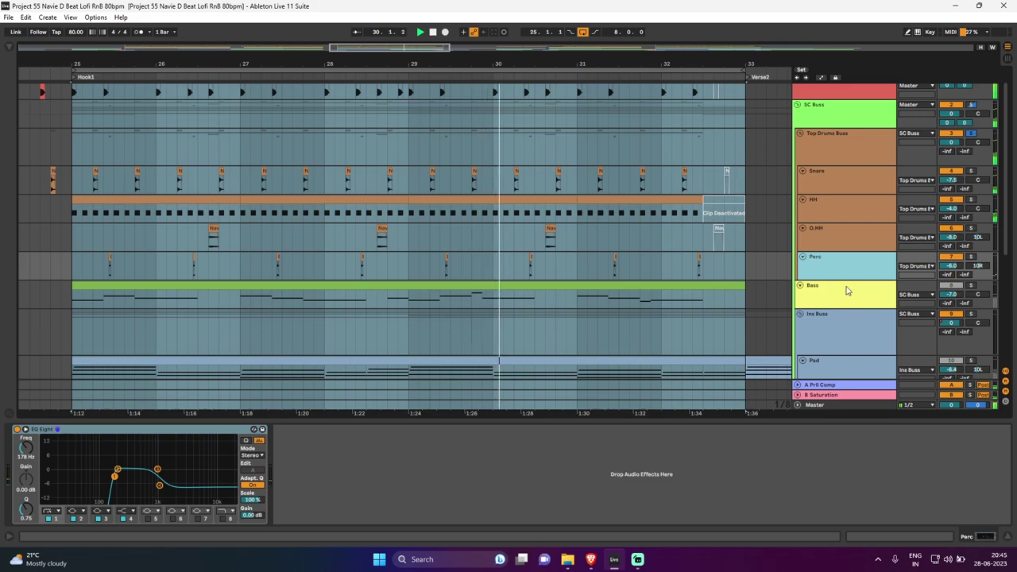
{"action": "scroll", "coordinate": [845, 290], "scroll_direction": "up", "scroll_amount": 1}
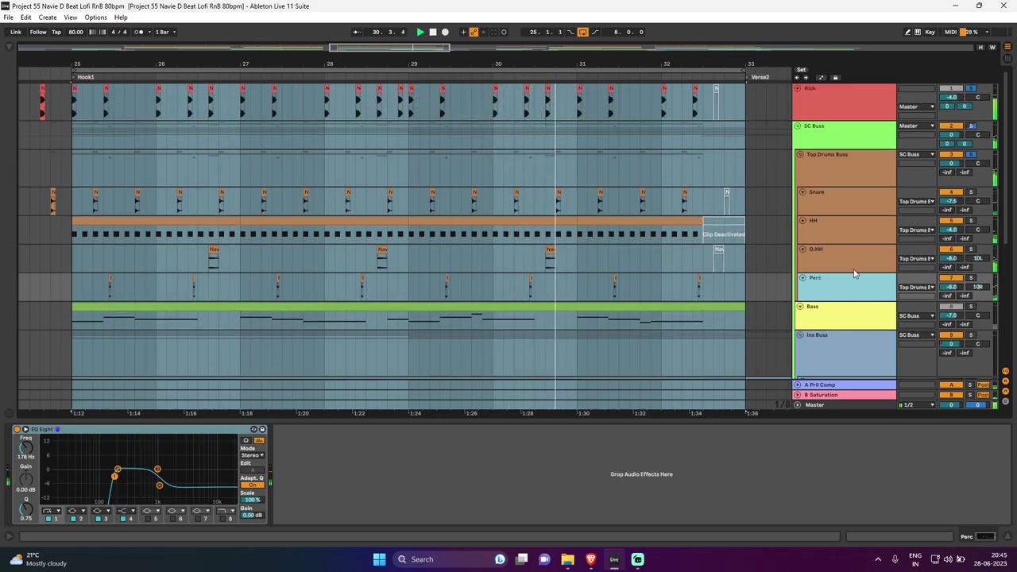
{"action": "left_click", "coordinate": [826, 179]}
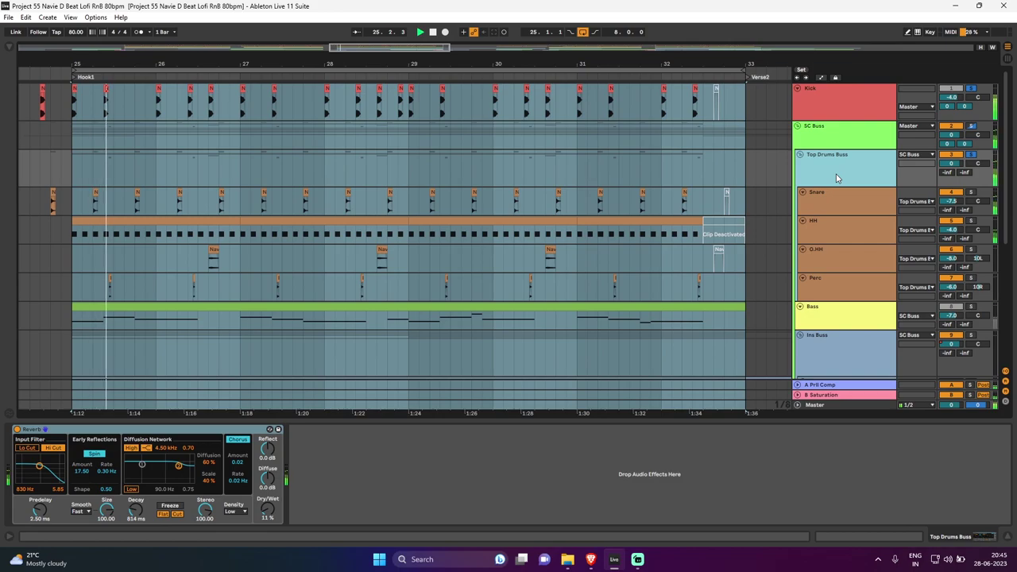
Solo the Bass track and open its Hook1 MIDI clip to examine the note pattern.
{"action": "scroll", "coordinate": [836, 177], "scroll_direction": "down", "scroll_amount": 2}
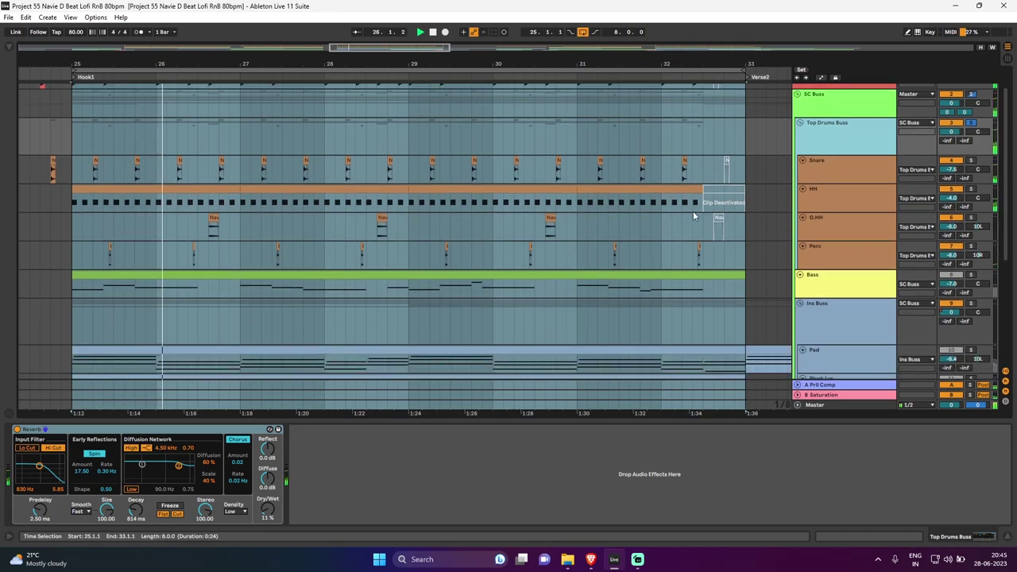
{"action": "scroll", "coordinate": [818, 191], "scroll_direction": "down", "scroll_amount": 3}
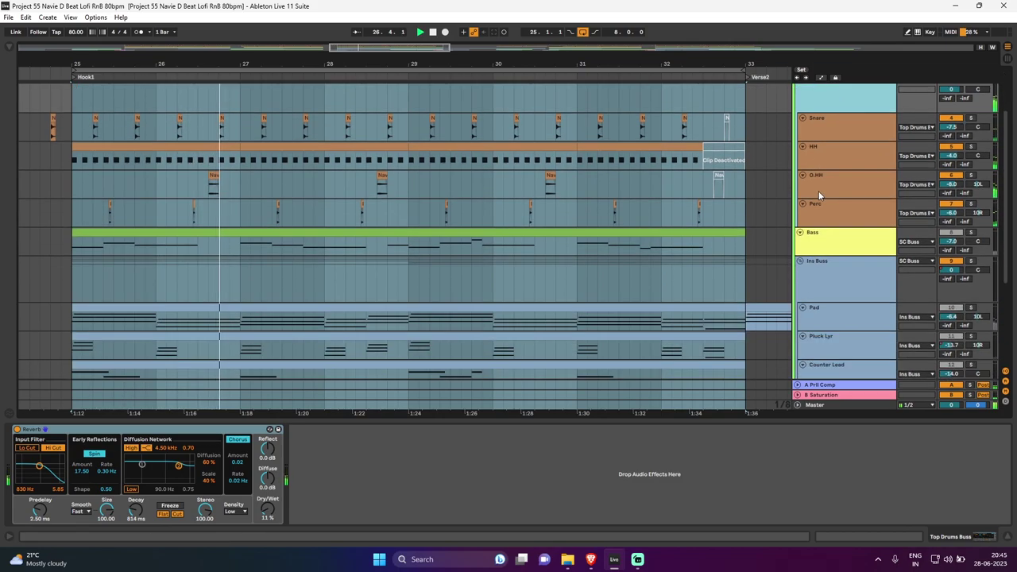
{"action": "left_click", "coordinate": [155, 228]}
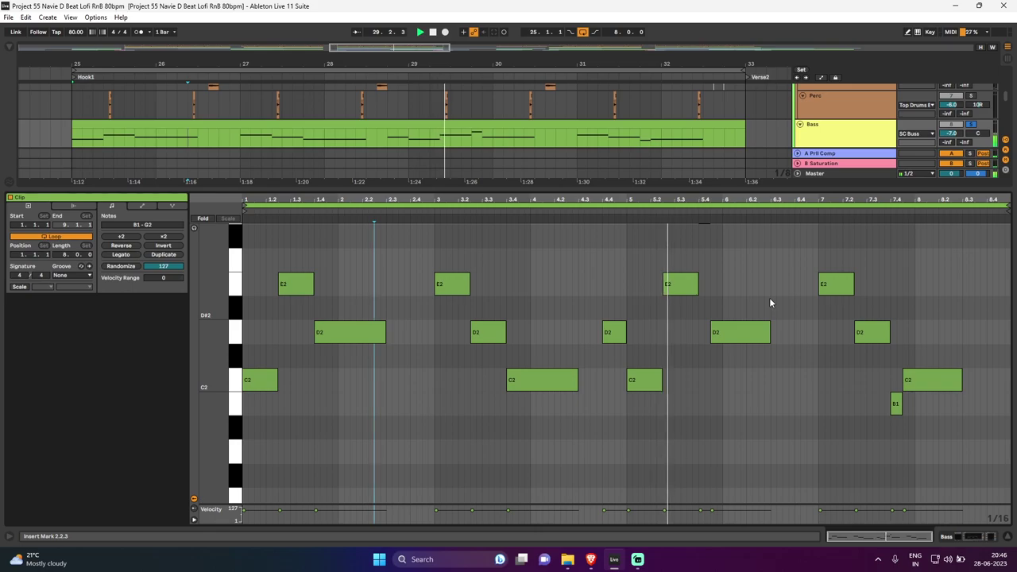
{"action": "key", "text": "g"}
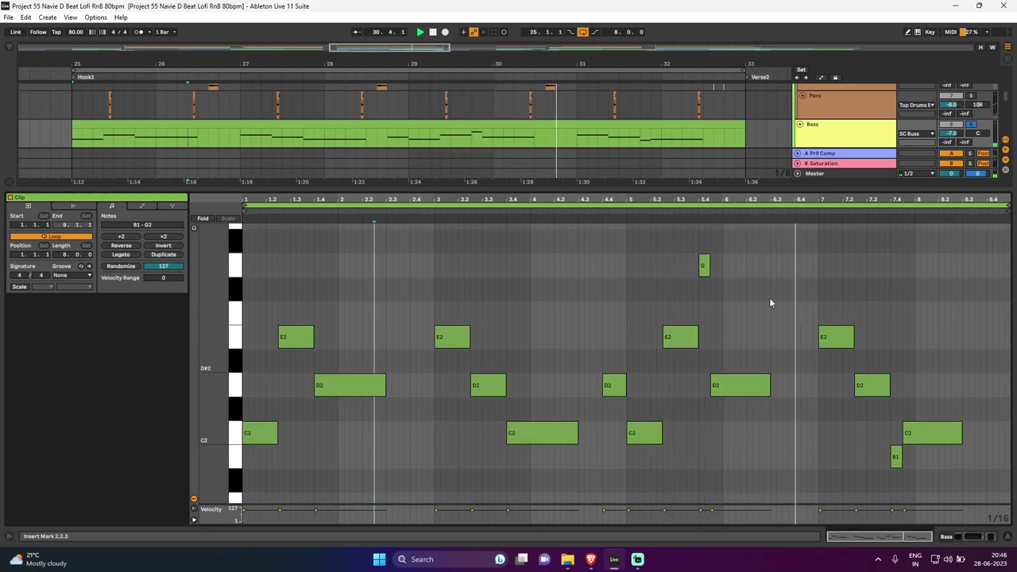
Review the Bass track's device chain: view the Ample Bass instrument window, close it, and inspect the EQ Eight and Compressor.
{"action": "left_click", "coordinate": [823, 139]}
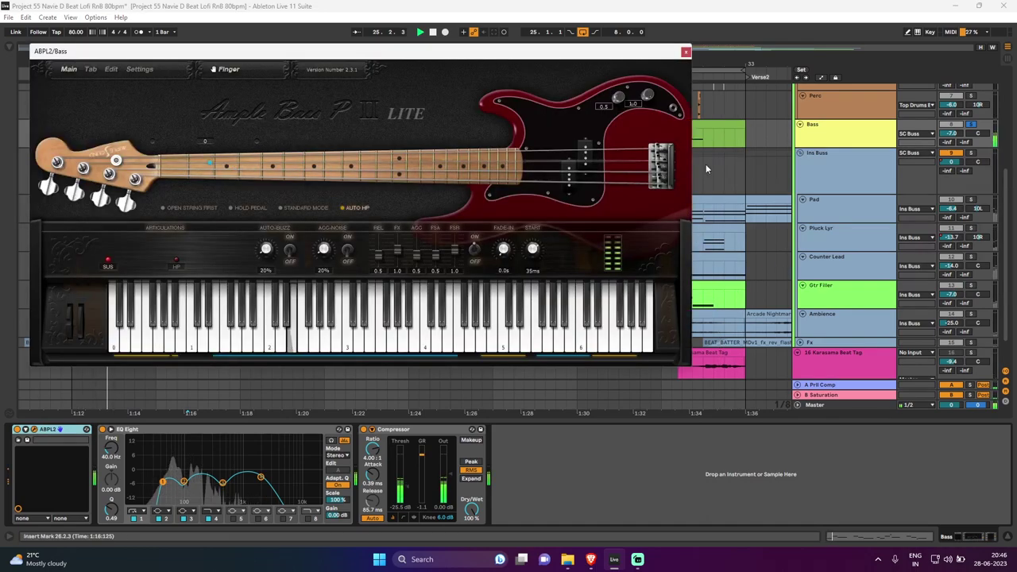
{"action": "left_click", "coordinate": [686, 53]}
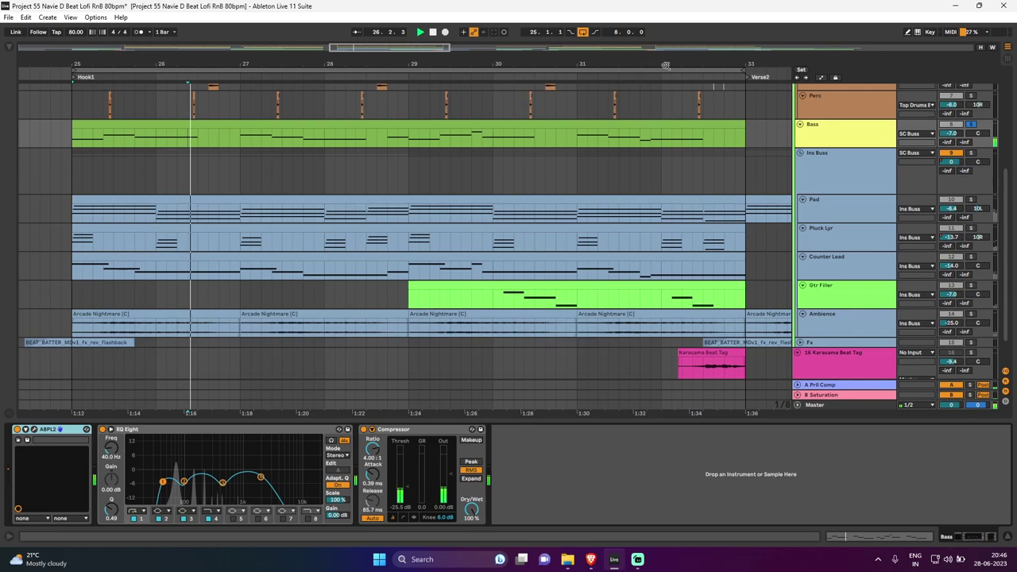
{"action": "left_click", "coordinate": [260, 451]}
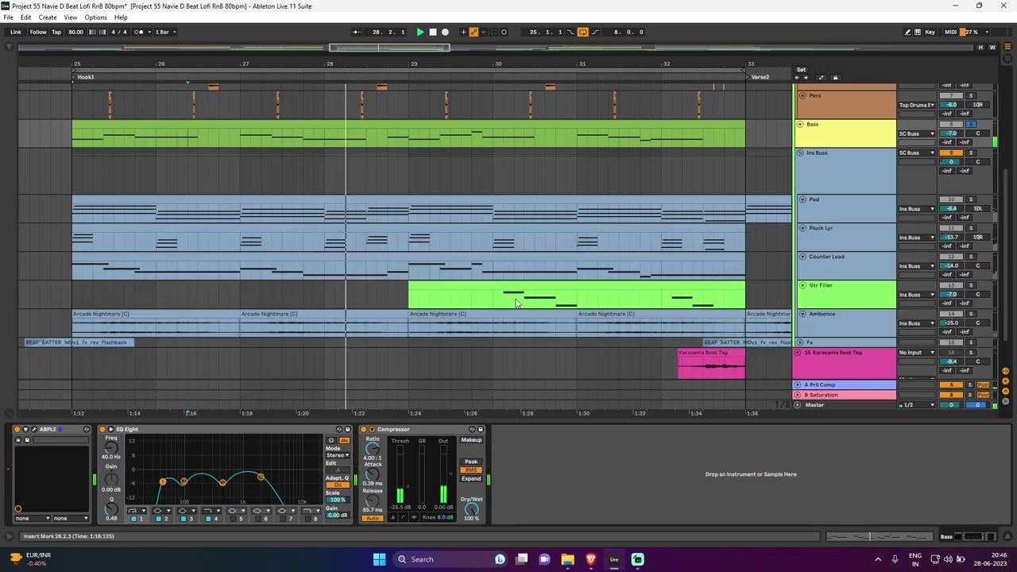
{"action": "left_click", "coordinate": [451, 431]}
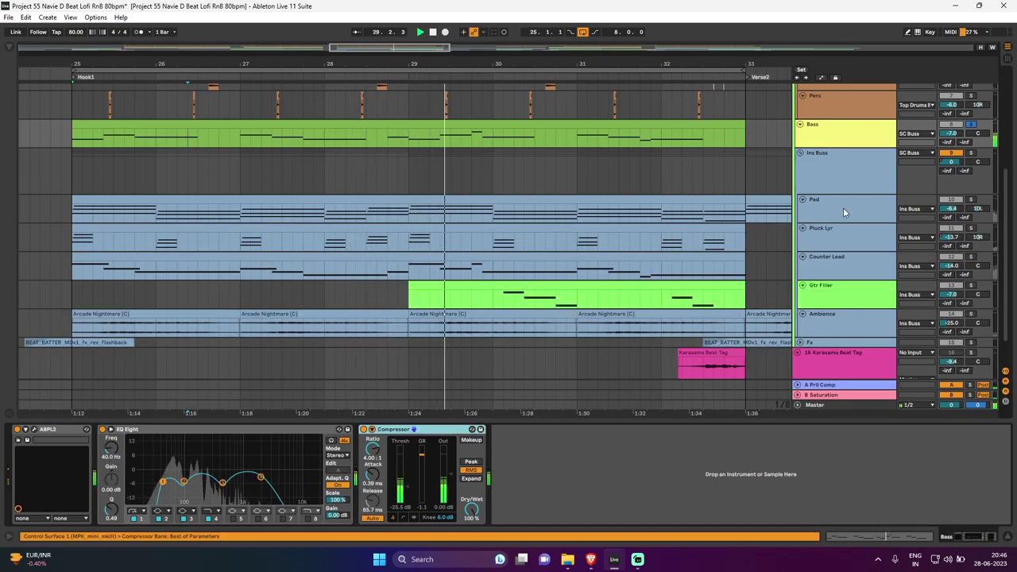
{"action": "scroll", "coordinate": [838, 167], "scroll_direction": "up", "scroll_amount": 5}
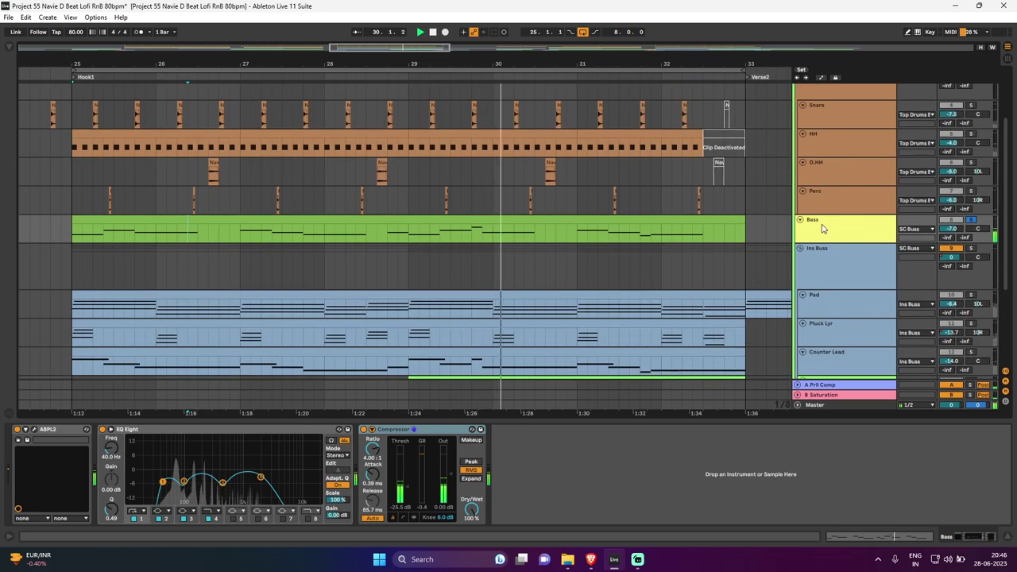
{"action": "left_click", "coordinate": [819, 230]}
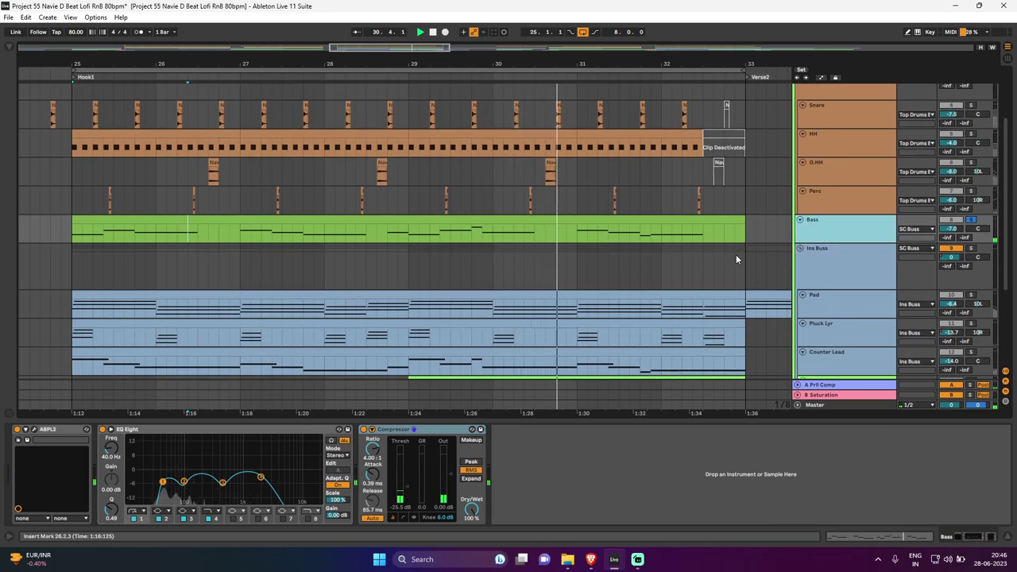
Examine the Pad clip's notes, then display the track's device chain and inspect its EQ Eight curve in the enlarged view.
{"action": "scroll", "coordinate": [734, 254], "scroll_direction": "down", "scroll_amount": 2}
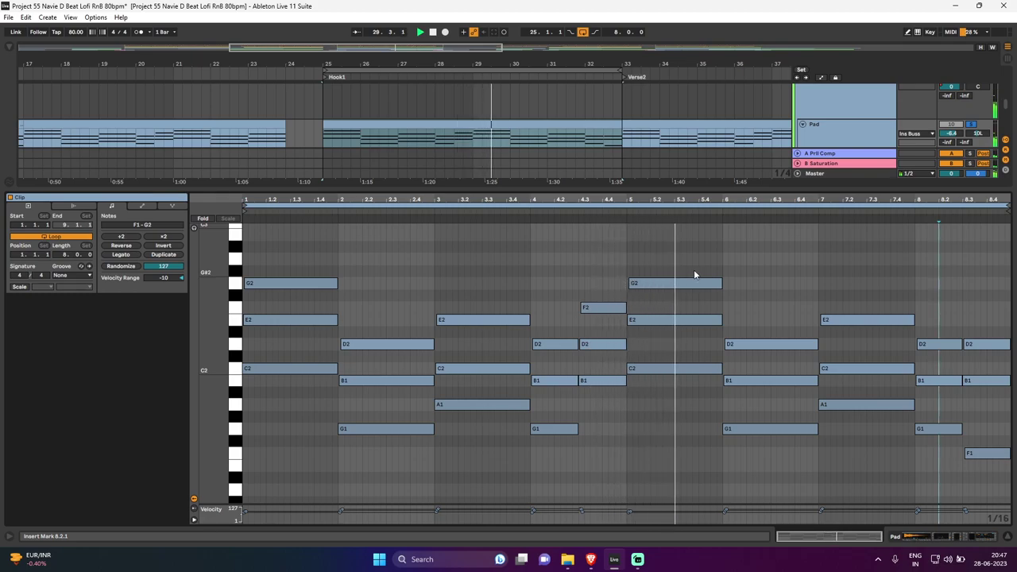
{"action": "left_click", "coordinate": [837, 124]}
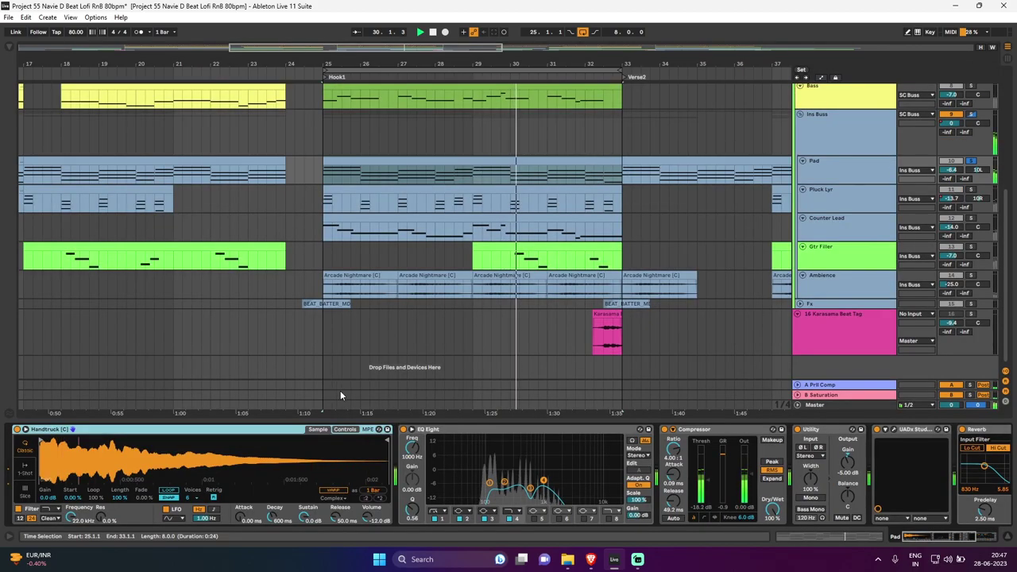
{"action": "left_click", "coordinate": [952, 538]}
{"action": "left_click_drag", "start_coordinate": [952, 539], "coordinate": [957, 541]}
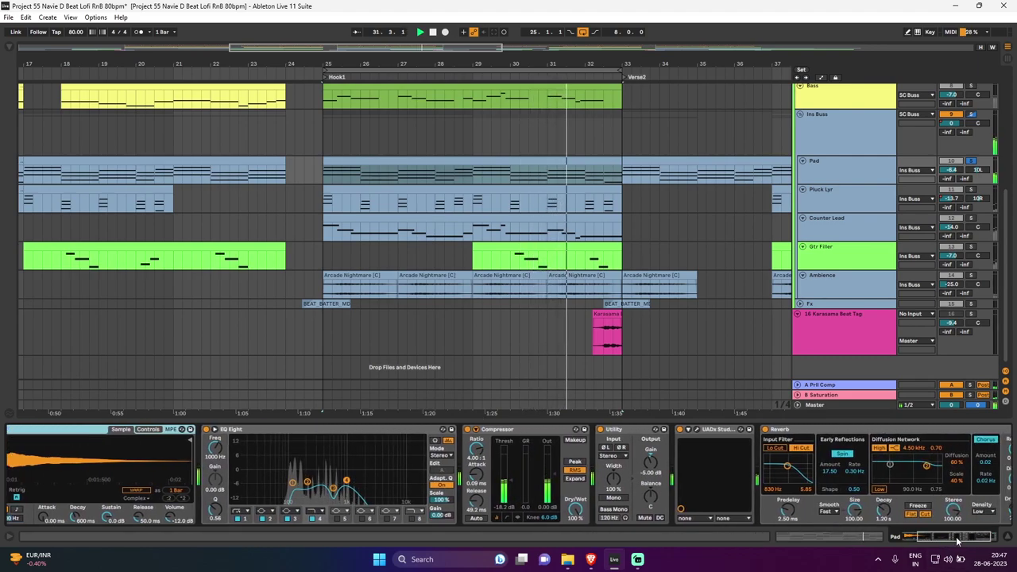
{"action": "left_click", "coordinate": [347, 453]}
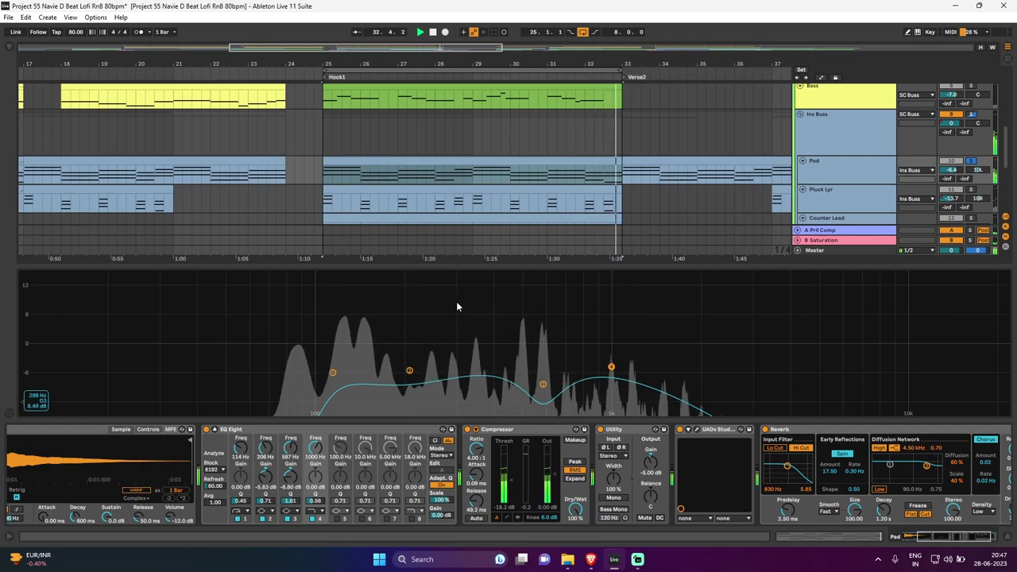
{"action": "key", "text": "Escape"}
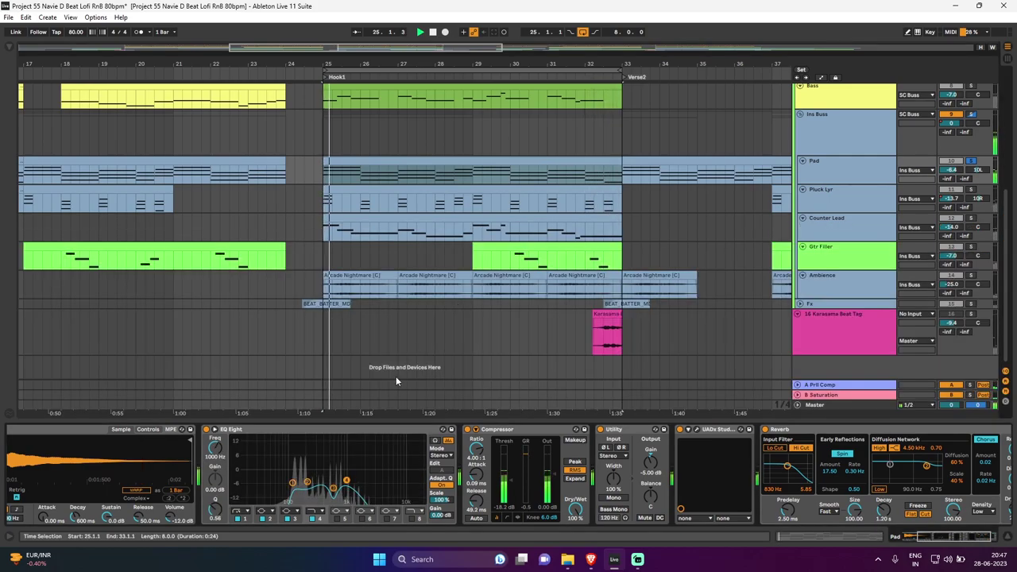
Inspect the Pad track's Utility, compare the sound with the UADx Studio D Chorus powered off and on, and view the Reverb.
{"action": "left_click", "coordinate": [643, 428]}
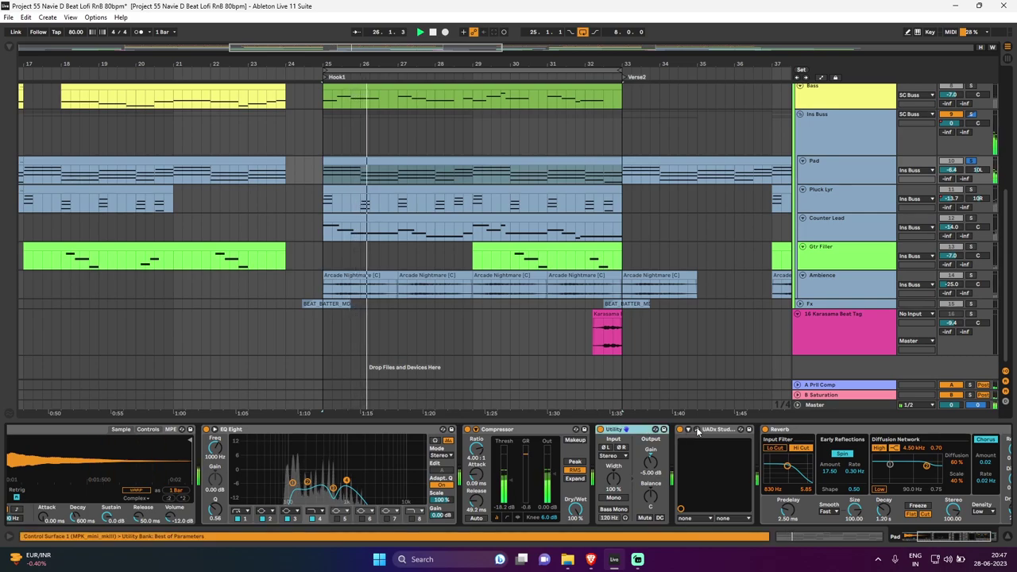
{"action": "left_click", "coordinate": [698, 429]}
{"action": "left_click_drag", "start_coordinate": [384, 74], "coordinate": [443, 170]}
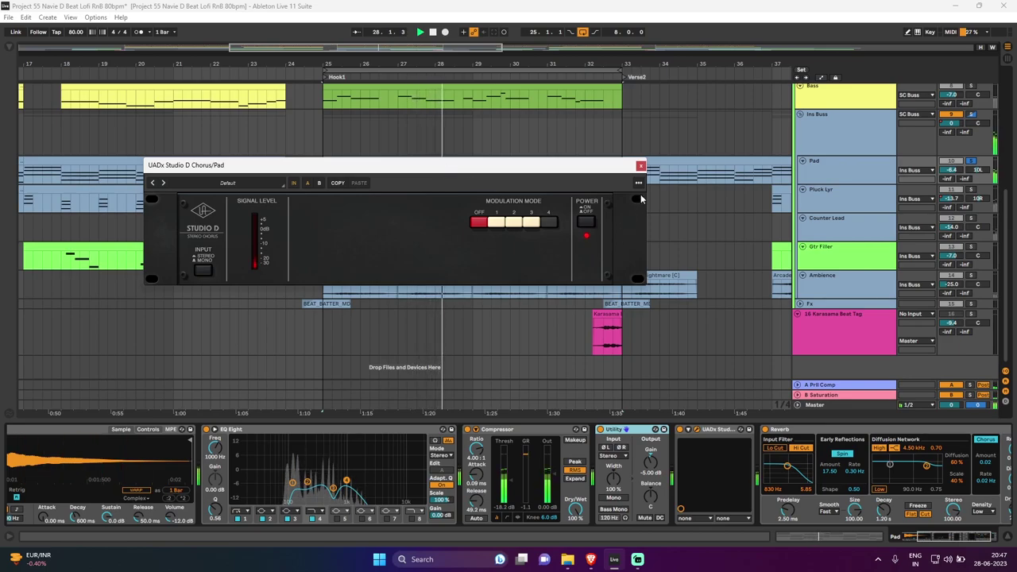
{"action": "left_click", "coordinate": [584, 219]}
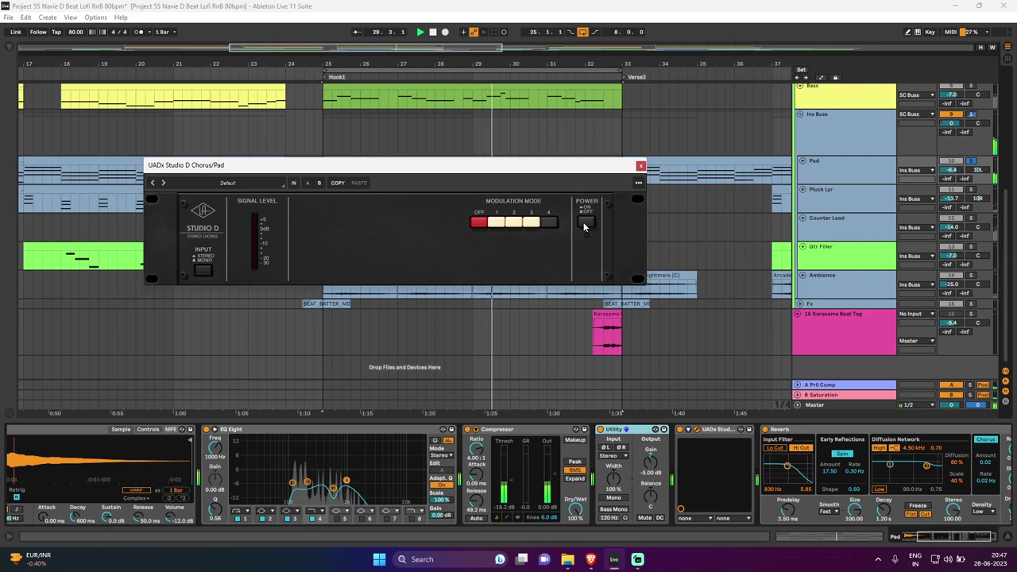
{"action": "left_click", "coordinate": [584, 223]}
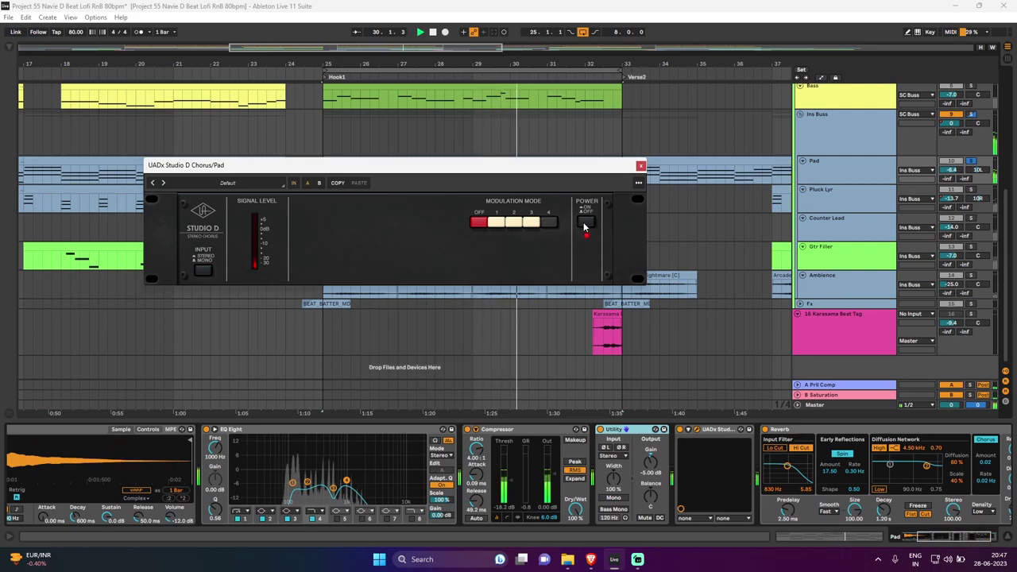
{"action": "left_click", "coordinate": [641, 167]}
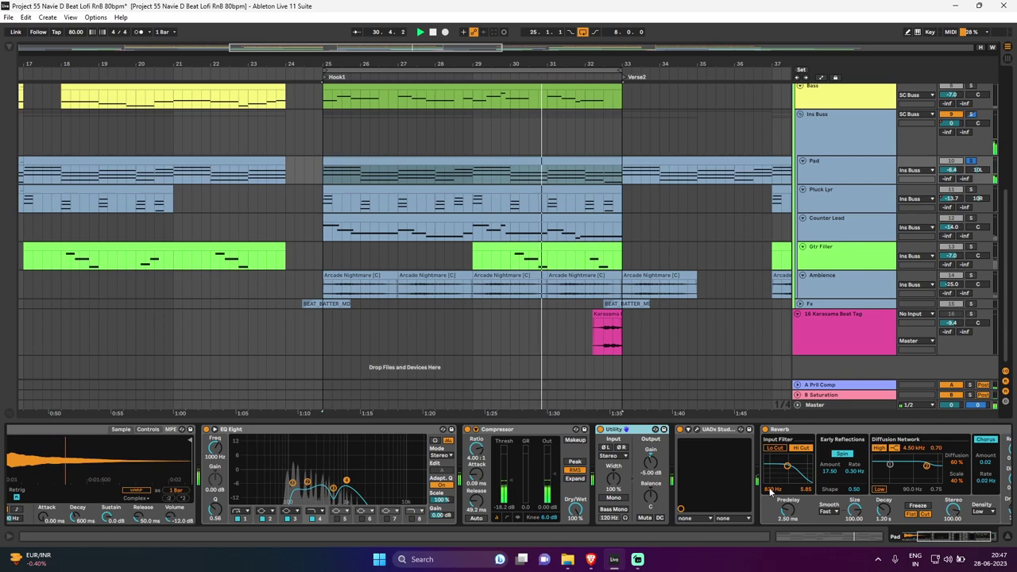
{"action": "left_click_drag", "start_coordinate": [962, 540], "coordinate": [985, 542]}
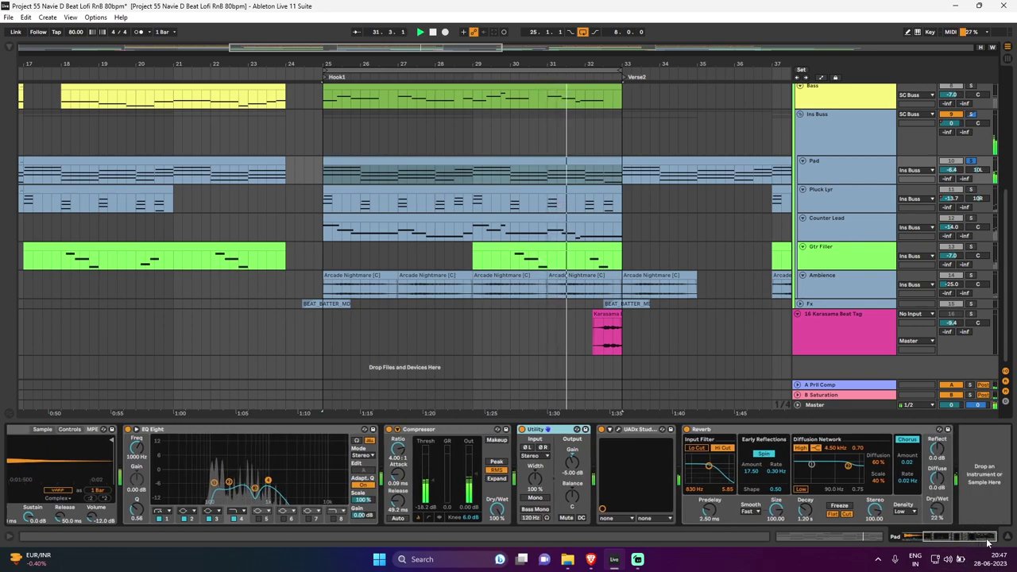
{"action": "left_click", "coordinate": [869, 429]}
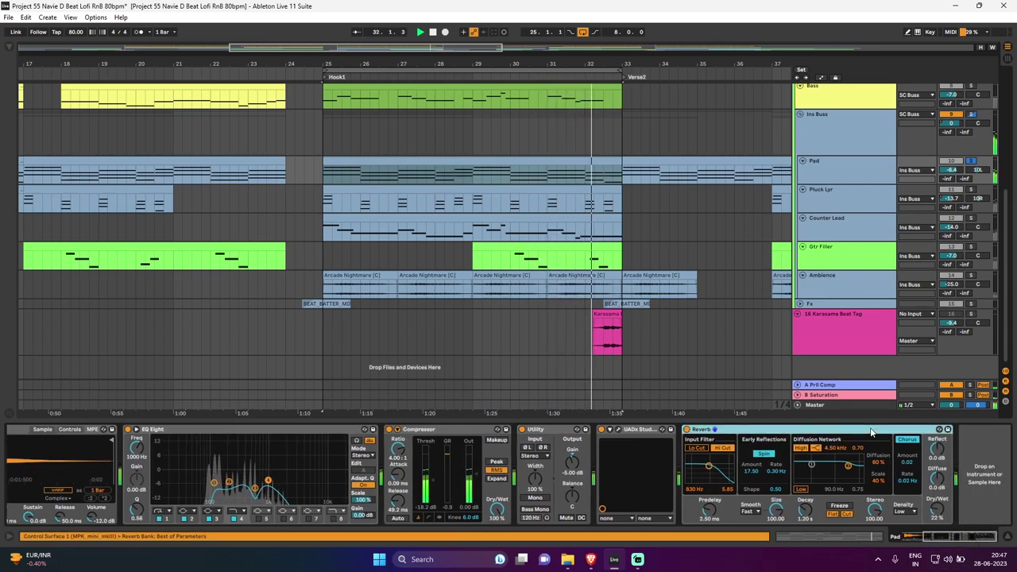
Solo the Pluck Lyr track and play its Hook1 MIDI clip to examine the chord notes in the zoomed note editor.
{"action": "left_click", "coordinate": [830, 192]}
{"action": "double_click", "coordinate": [579, 188]}
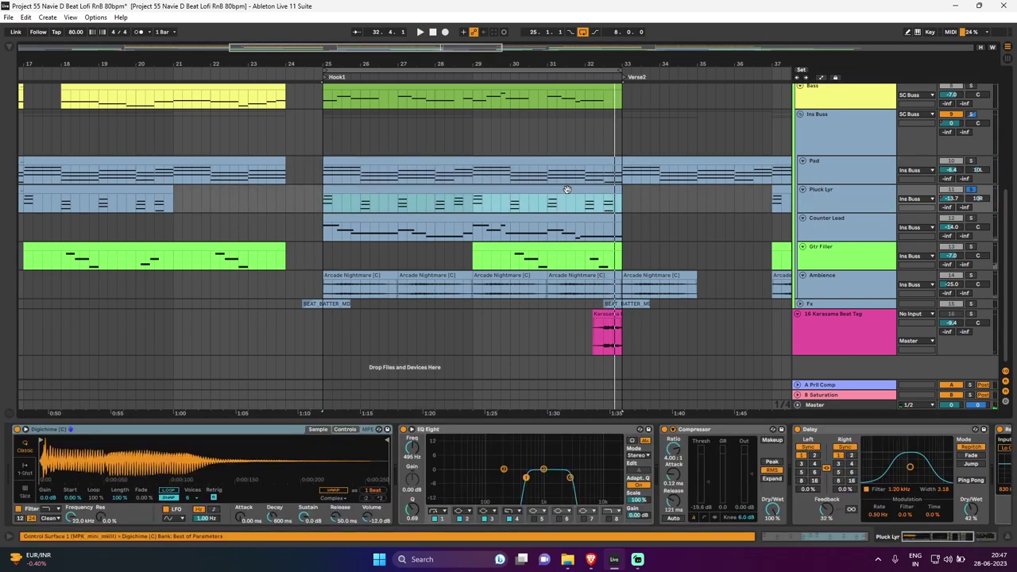
{"action": "left_click_drag", "start_coordinate": [222, 288], "coordinate": [263, 288]}
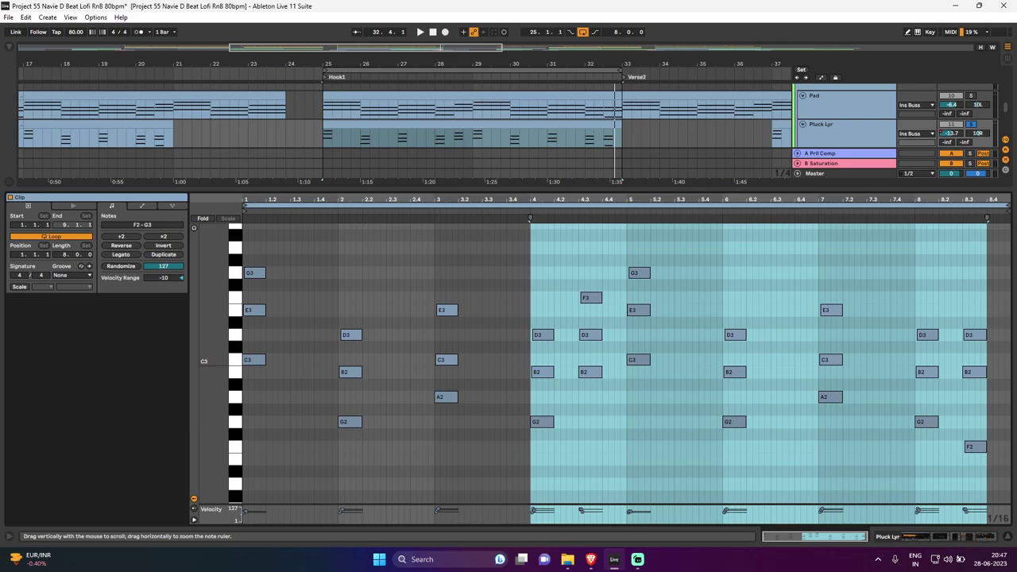
{"action": "key", "text": "space"}
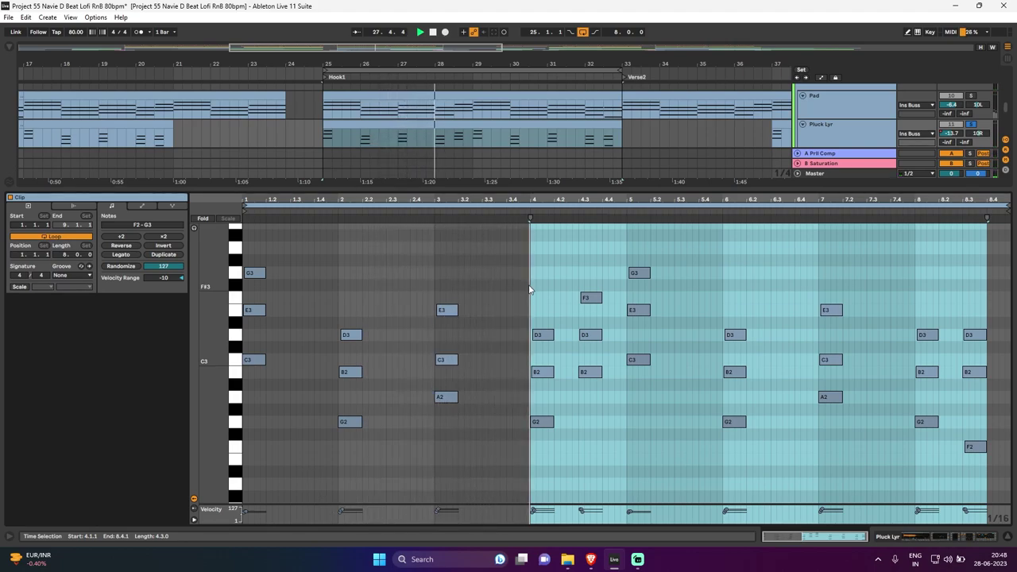
Review the Pluck Lyr device chain from the sampler through EQ Eight, Compressor and Delay to Reverb, and stop playback.
{"action": "left_click", "coordinate": [826, 125]}
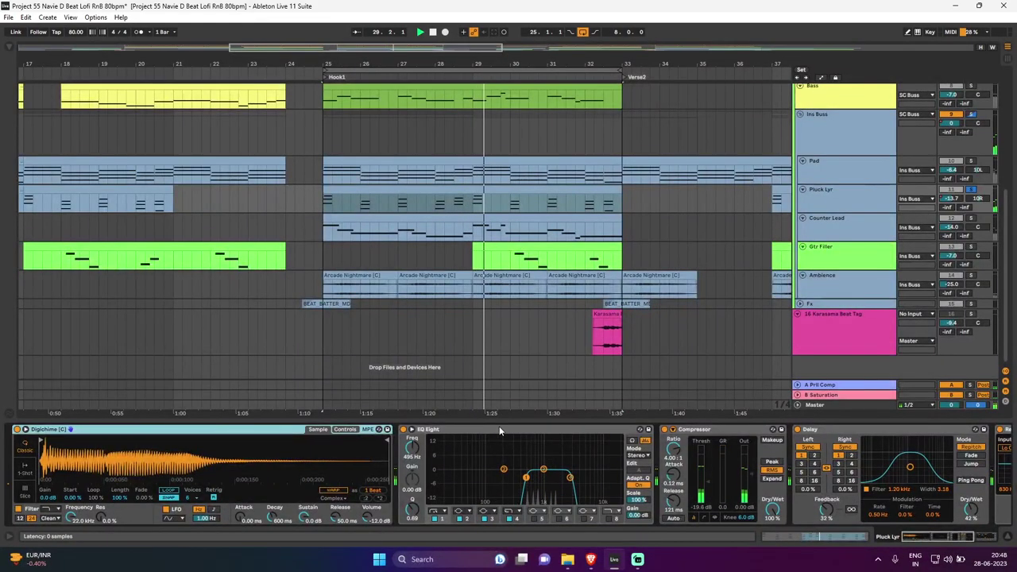
{"action": "left_click_drag", "start_coordinate": [934, 538], "coordinate": [958, 539]}
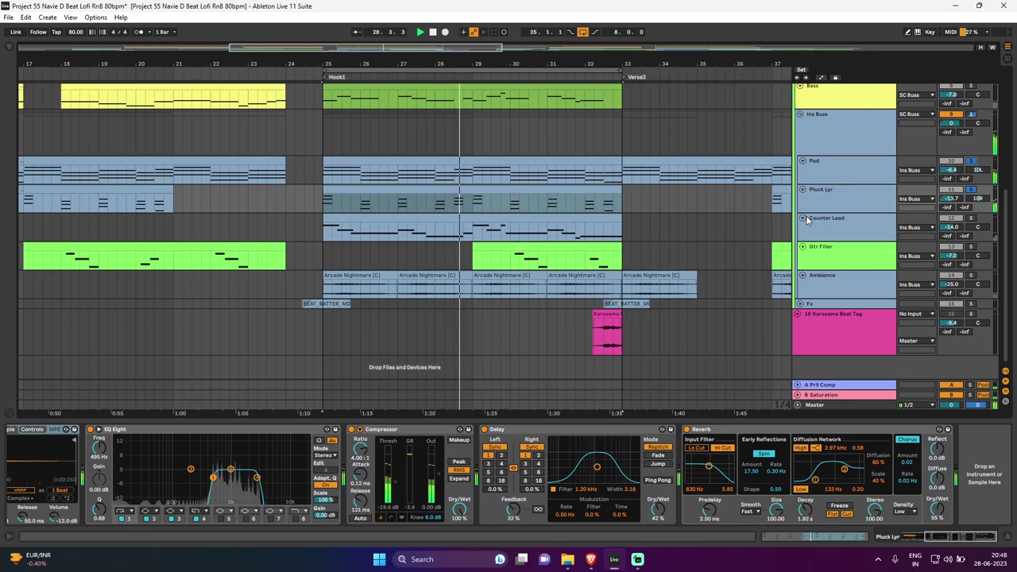
{"action": "key", "text": "space"}
Solo the Counter Lead track and play its Hook1 MIDI clip to examine the melody notes in an enlarged view.
{"action": "left_click", "coordinate": [834, 214]}
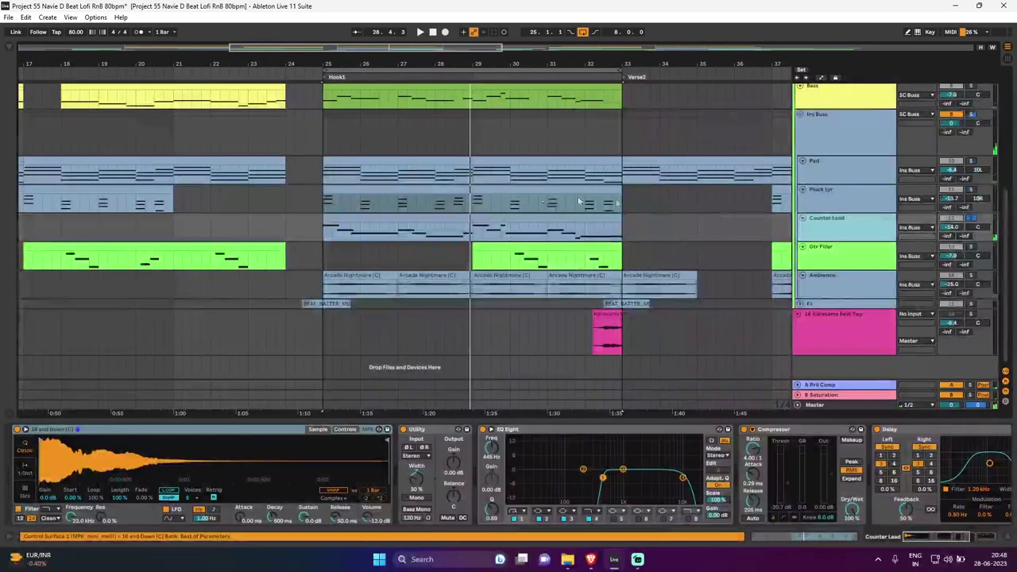
{"action": "double_click", "coordinate": [392, 227]}
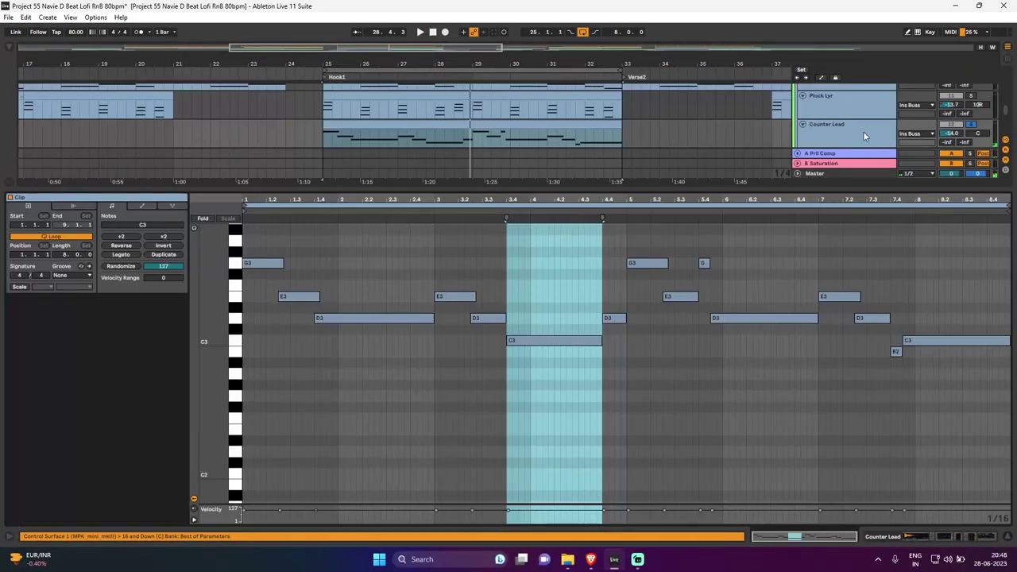
{"action": "left_click_drag", "start_coordinate": [205, 290], "coordinate": [300, 317]}
{"action": "key", "text": "space"}
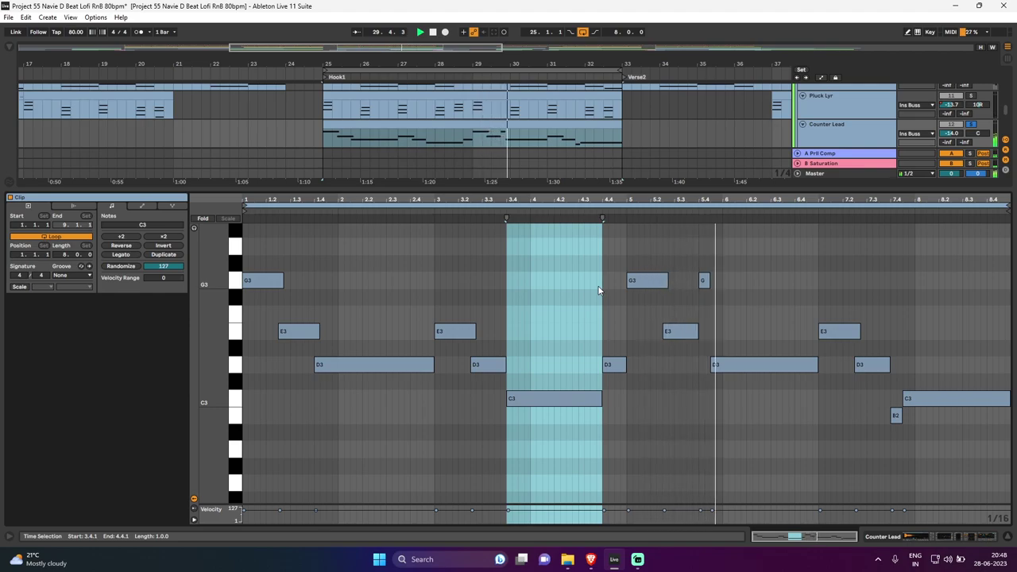
Review the Counter Lead device chain, compare the sound with the Utility off and on, and view the effects through to the Reverb.
{"action": "left_click", "coordinate": [828, 130]}
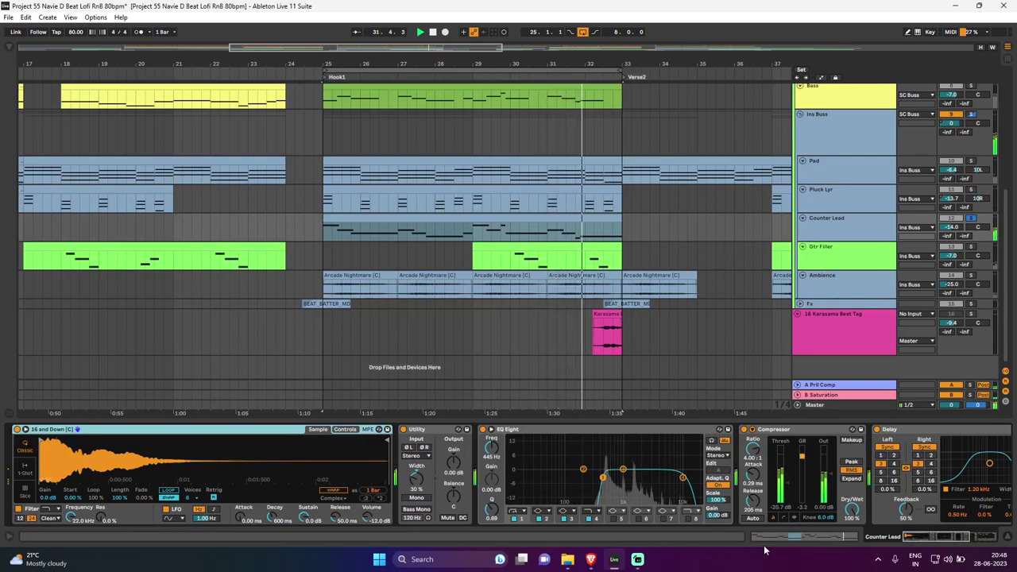
{"action": "left_click_drag", "start_coordinate": [908, 538], "coordinate": [931, 539]}
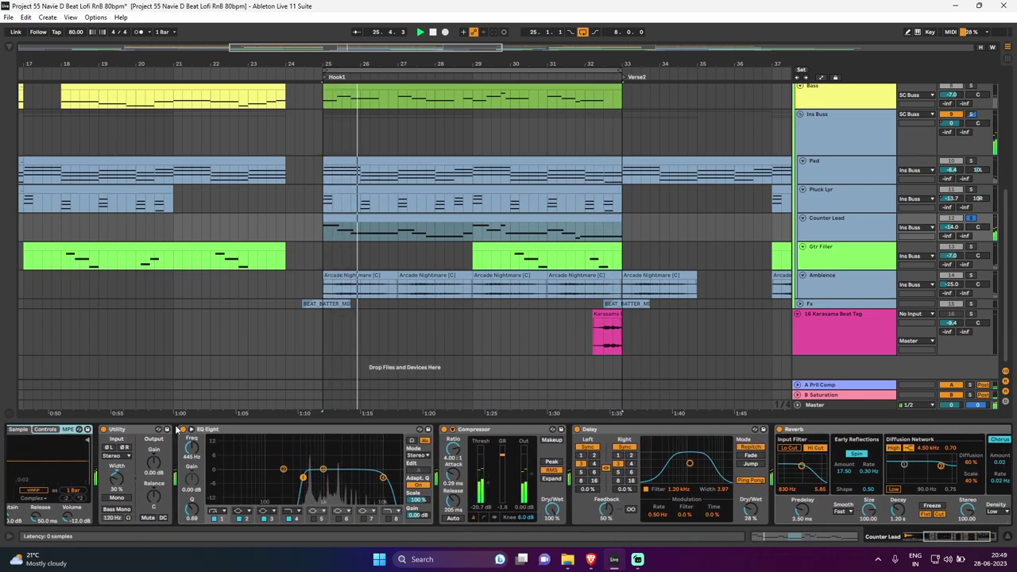
{"action": "left_click", "coordinate": [135, 431]}
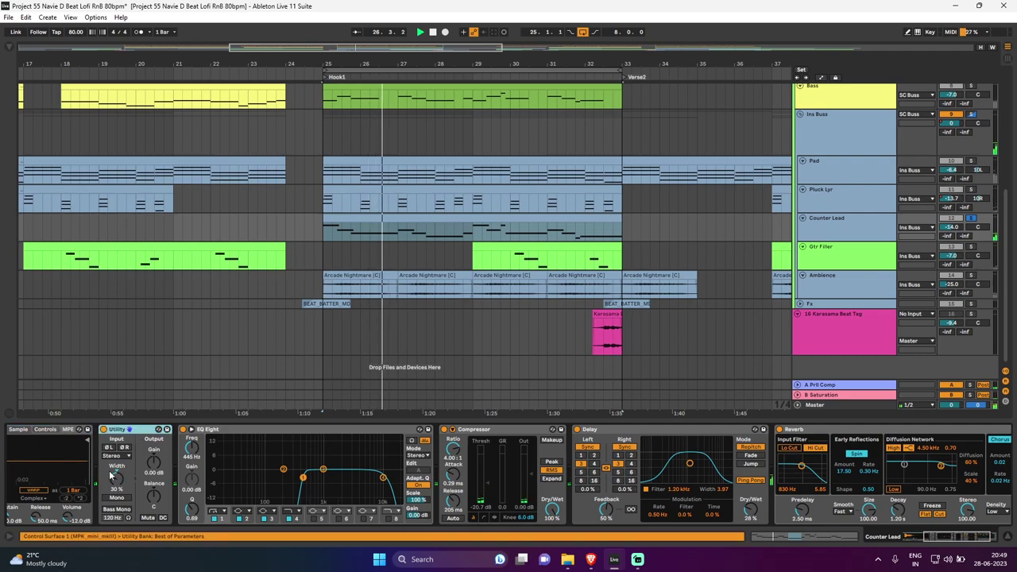
{"action": "left_click", "coordinate": [103, 430]}
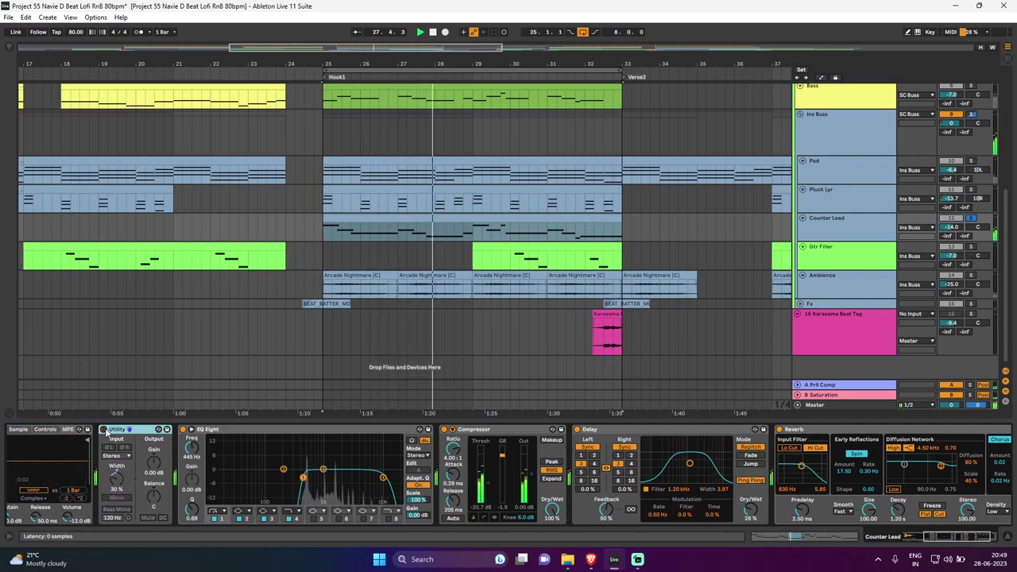
{"action": "left_click", "coordinate": [103, 430]}
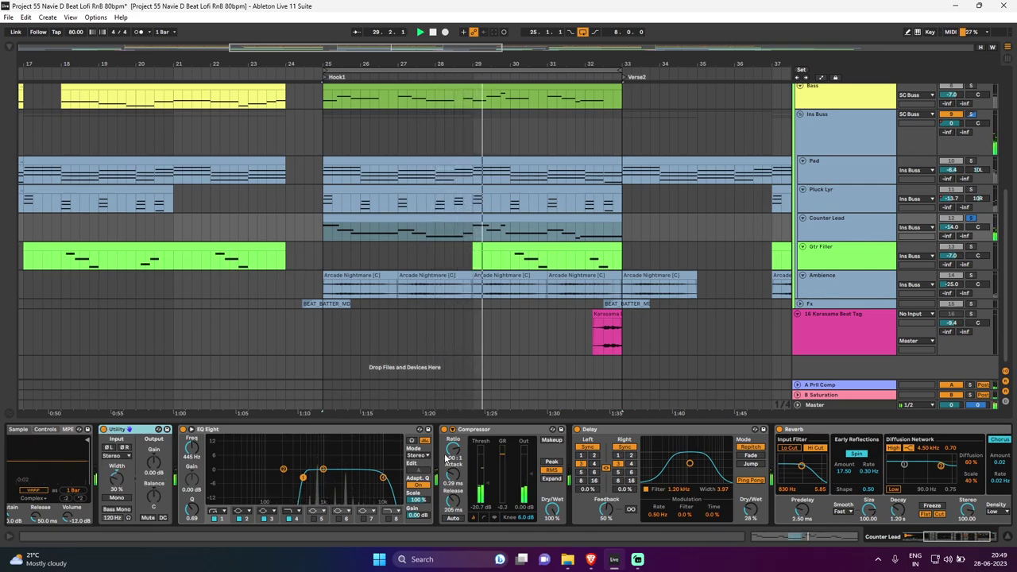
{"action": "left_click_drag", "start_coordinate": [951, 538], "coordinate": [963, 538]}
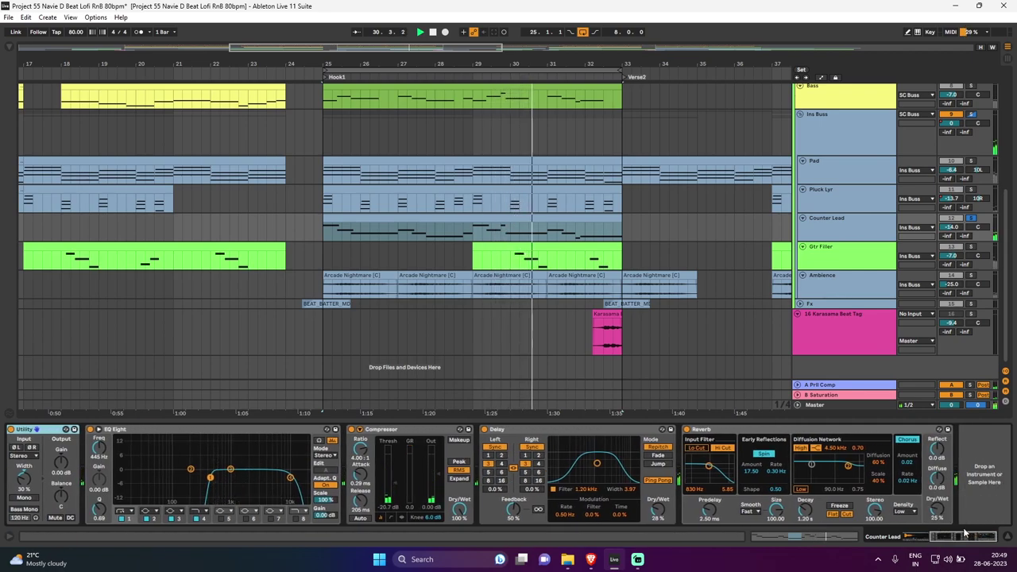
Solo the Gtr Filler track and play its Hook1 MIDI clip to examine the guitar notes up close.
{"action": "left_click", "coordinate": [829, 260]}
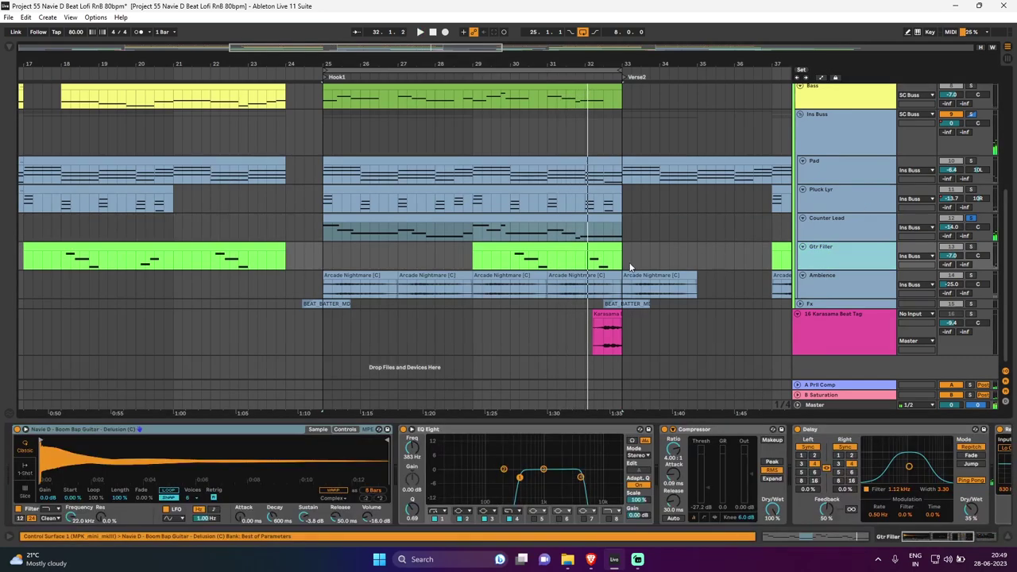
{"action": "double_click", "coordinate": [477, 255]}
{"action": "key", "text": "space"}
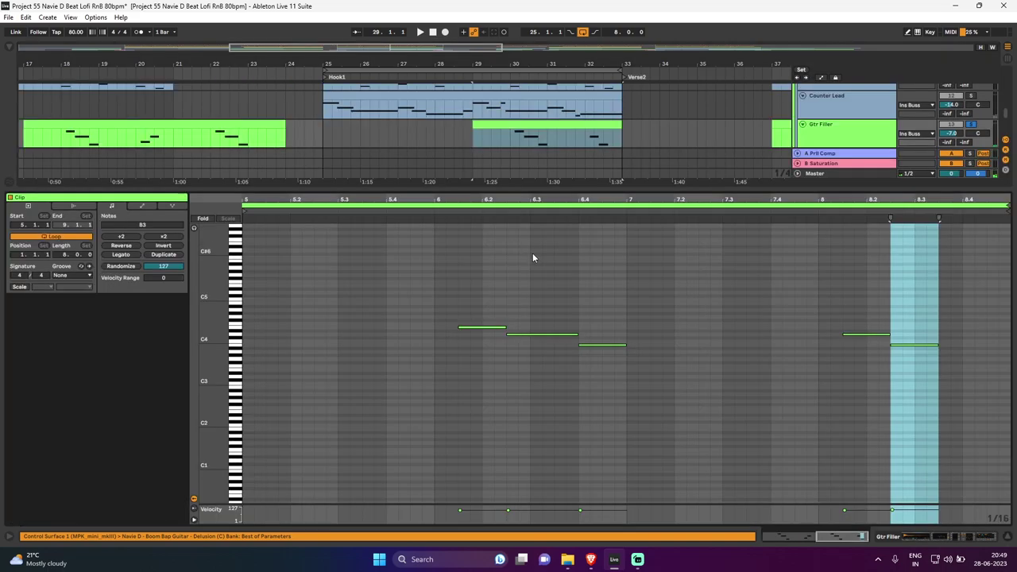
{"action": "key", "text": "space"}
{"action": "scroll", "coordinate": [827, 128], "scroll_direction": "down", "scroll_amount": 1}
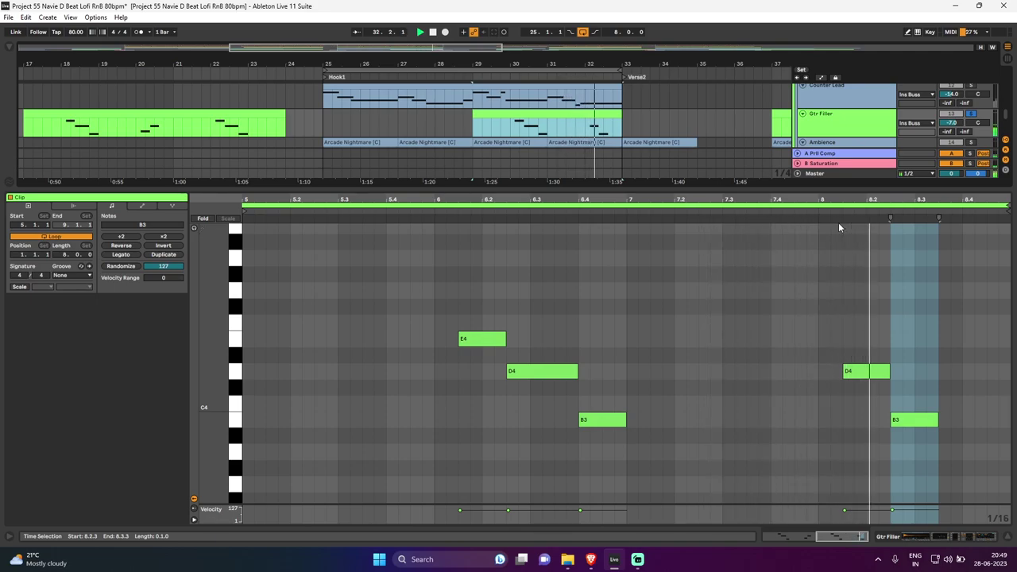
Play the Gtr Filler part from bar 30 while reviewing its device chain through to the Reverb, and stop playback.
{"action": "left_click", "coordinate": [826, 125]}
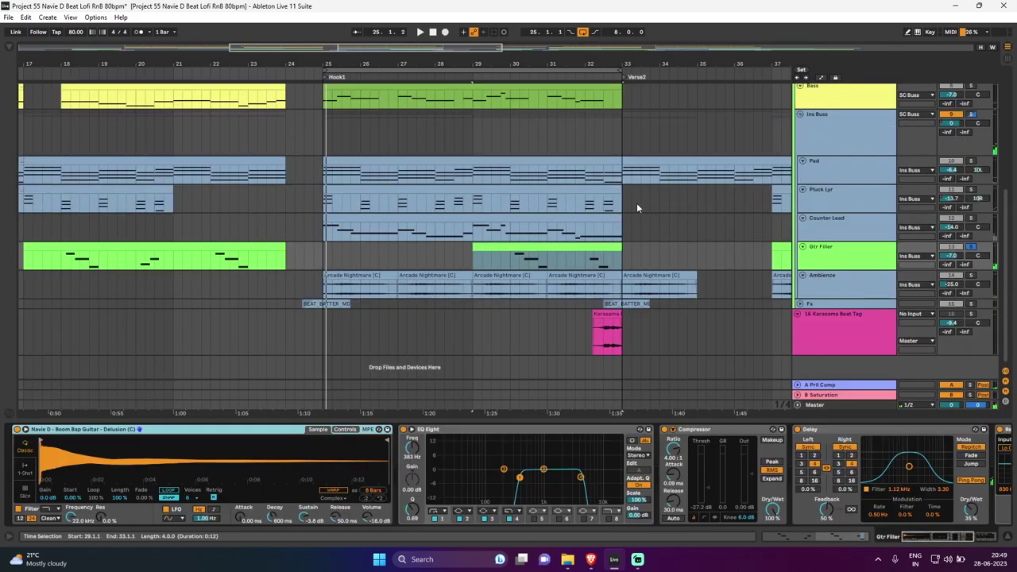
{"action": "left_click", "coordinate": [512, 265]}
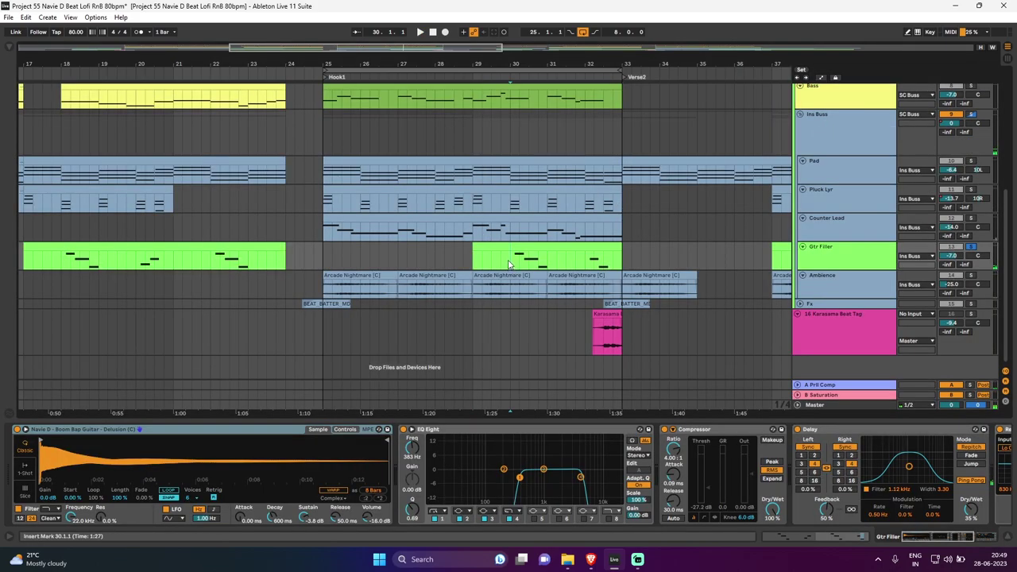
{"action": "key", "text": "space"}
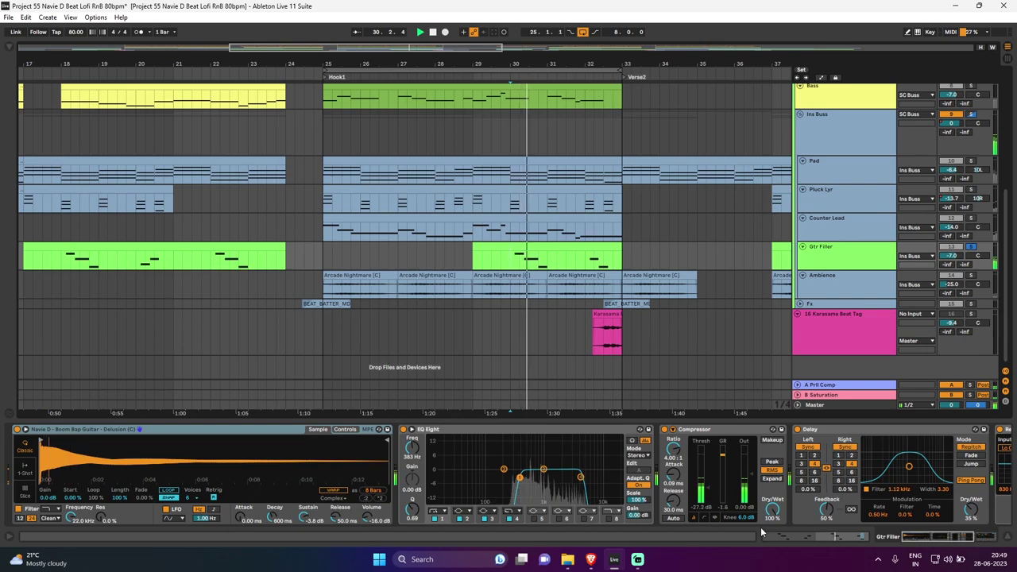
{"action": "left_click_drag", "start_coordinate": [926, 539], "coordinate": [955, 543]}
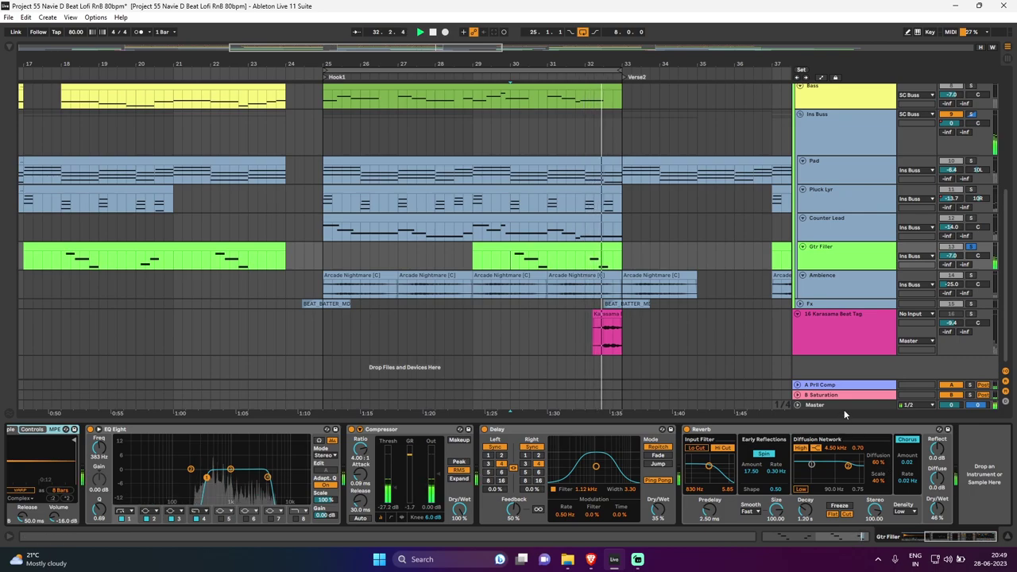
{"action": "key", "text": "space"}
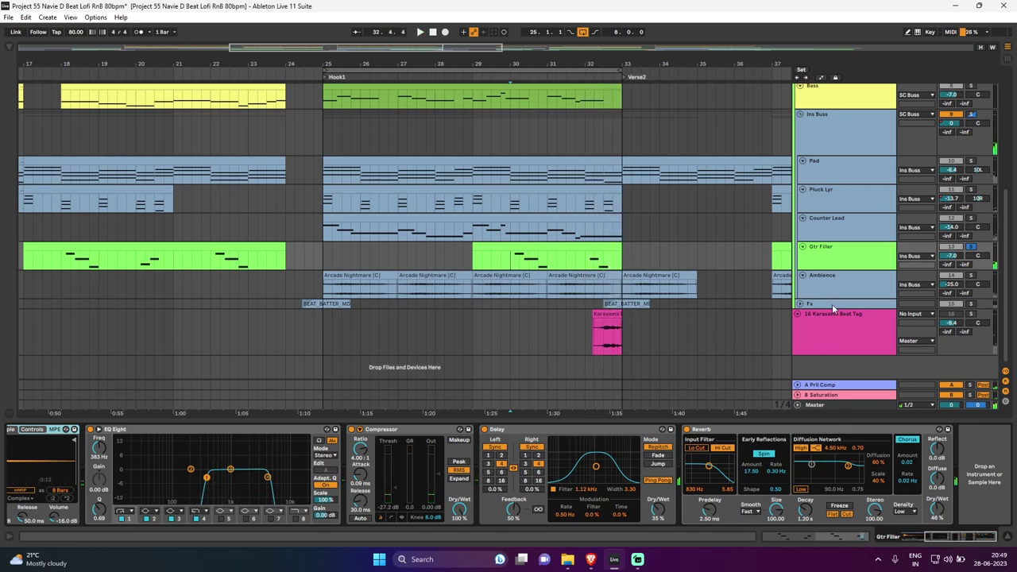
Solo the Ambience track, view its effects, and play the first Arcade Nightmare audio clip to examine its waveform.
{"action": "left_click", "coordinate": [823, 285]}
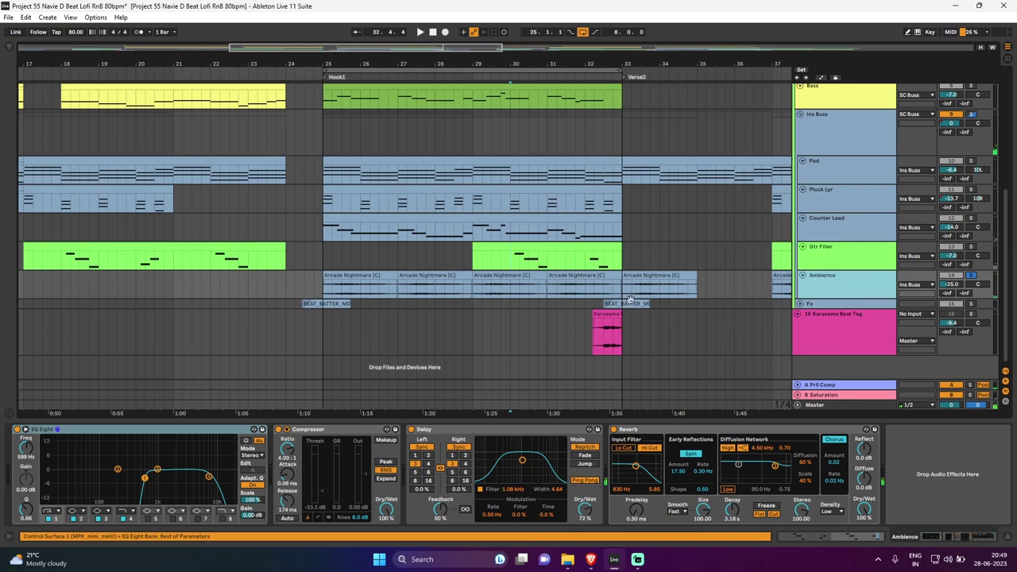
{"action": "double_click", "coordinate": [363, 275]}
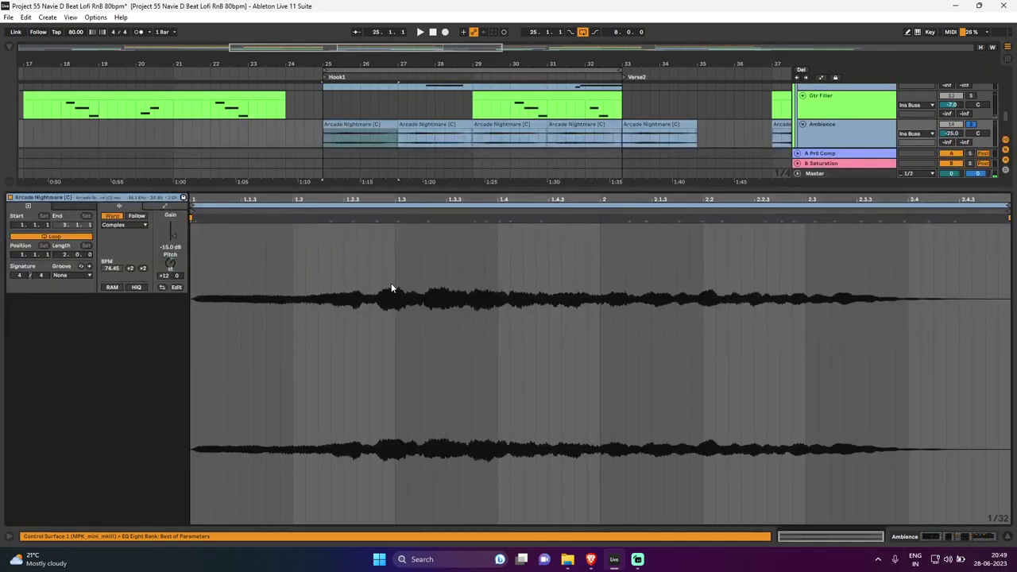
{"action": "key", "text": "space"}
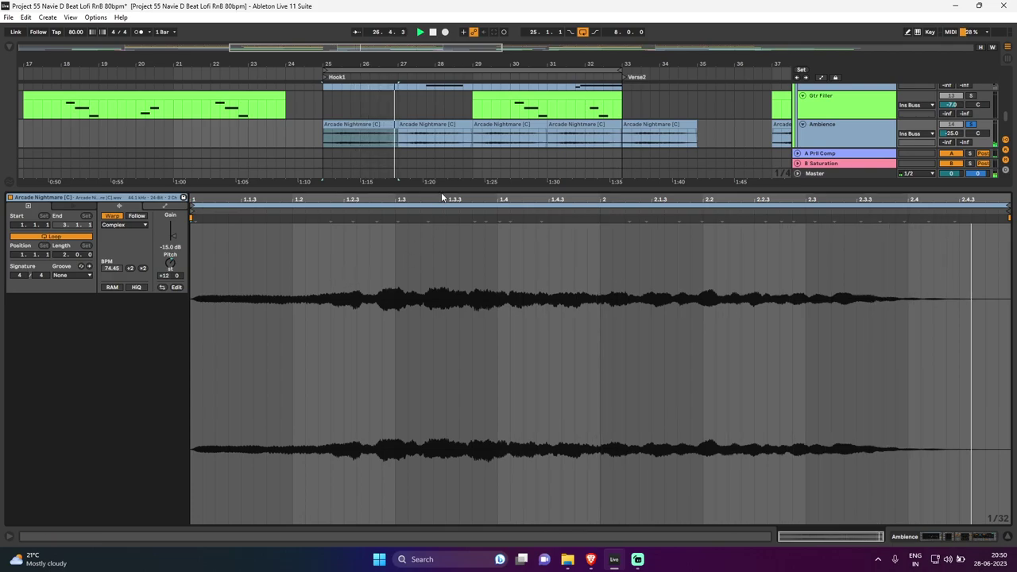
Shrink the clip view and solo the Ins Buss group to hear all the instrument tracks together from the Pad's Hook1 clip.
{"action": "left_click_drag", "start_coordinate": [444, 188], "coordinate": [459, 367]}
{"action": "scroll", "coordinate": [829, 231], "scroll_direction": "up", "scroll_amount": 3}
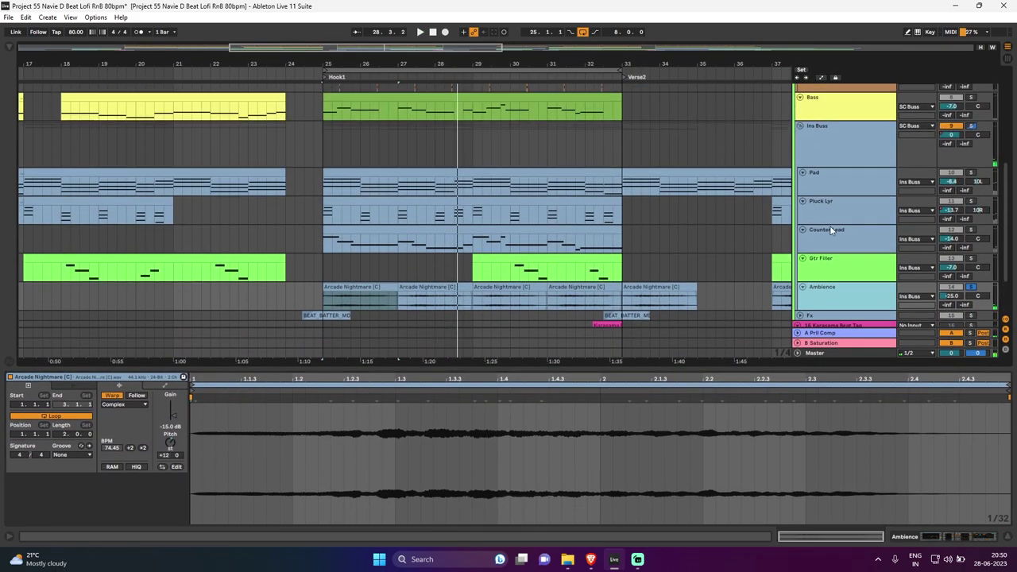
{"action": "left_click", "coordinate": [827, 147]}
{"action": "left_click", "coordinate": [379, 174]}
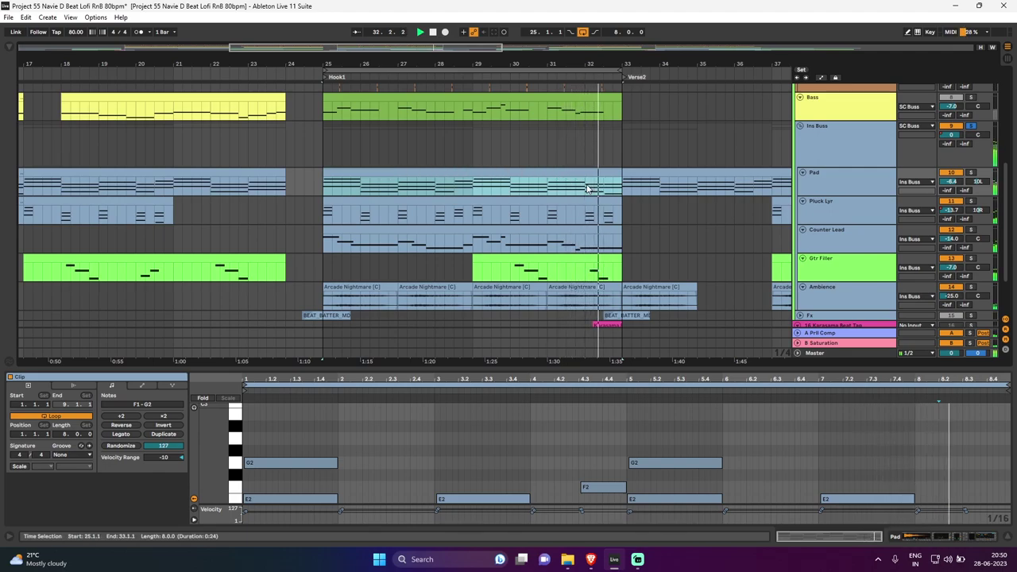
{"action": "key", "text": "space"}
Unfold the Fx track, inspect its first BEAT_BATTER clip, and play the track soloed with its EQ Eight and Reverb displayed.
{"action": "scroll", "coordinate": [852, 171], "scroll_direction": "up", "scroll_amount": 2}
{"action": "scroll", "coordinate": [818, 218], "scroll_direction": "down", "scroll_amount": 4}
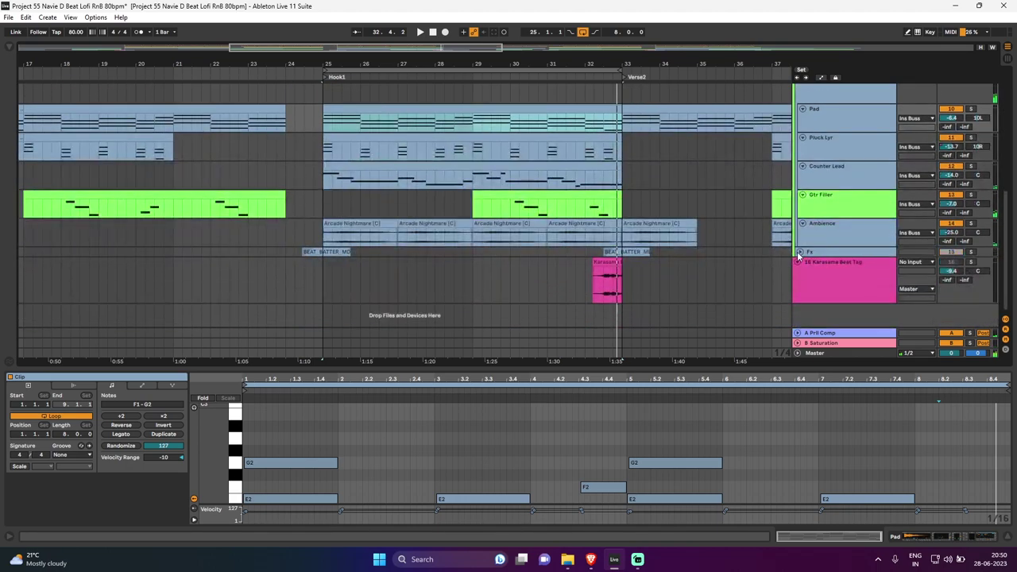
{"action": "left_click", "coordinate": [799, 253]}
{"action": "left_click", "coordinate": [335, 252]}
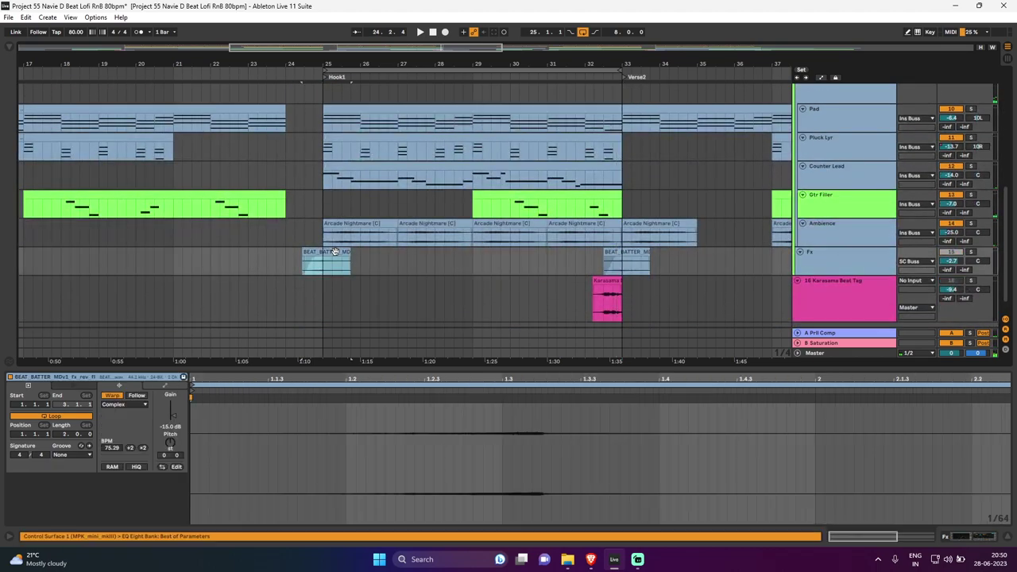
{"action": "left_click", "coordinate": [825, 261]}
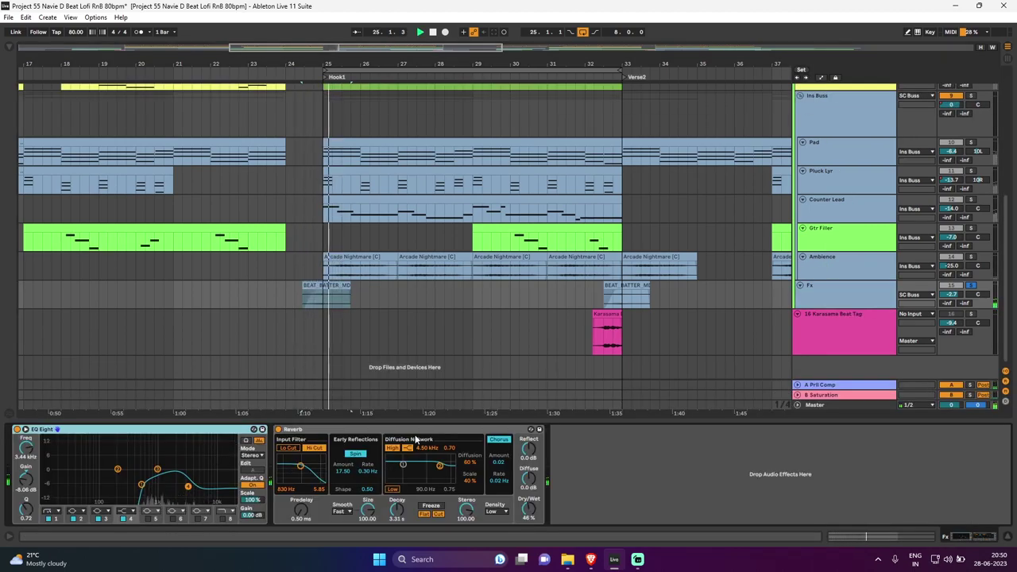
Play the whole Hook1 loop with all tracks active and inspect the SC Buss's sidechain Compressor.
{"action": "scroll", "coordinate": [433, 151], "scroll_direction": "up", "scroll_amount": 4}
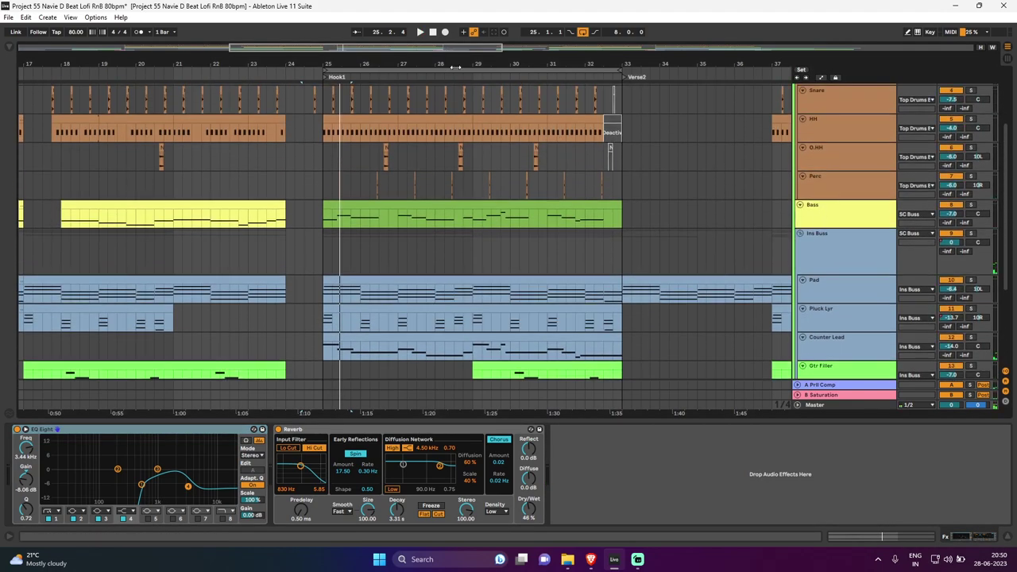
{"action": "left_click", "coordinate": [455, 67]}
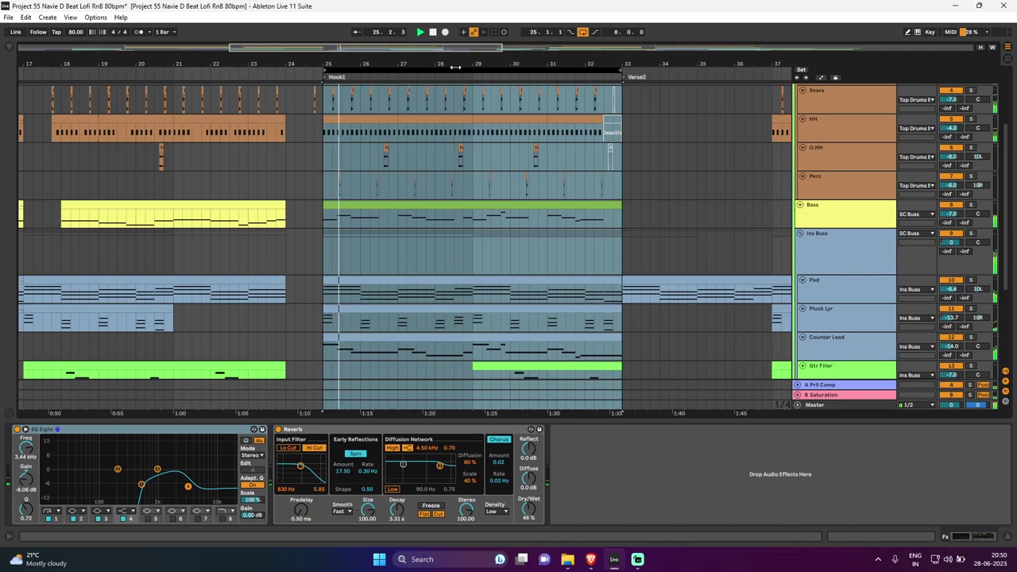
{"action": "scroll", "coordinate": [811, 279], "scroll_direction": "up", "scroll_amount": 4}
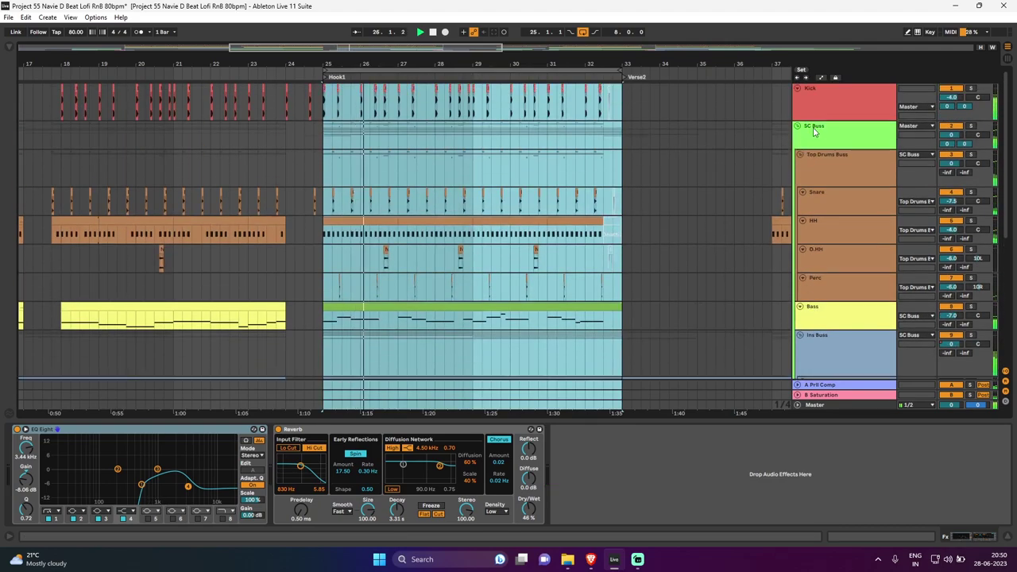
{"action": "left_click", "coordinate": [810, 130]}
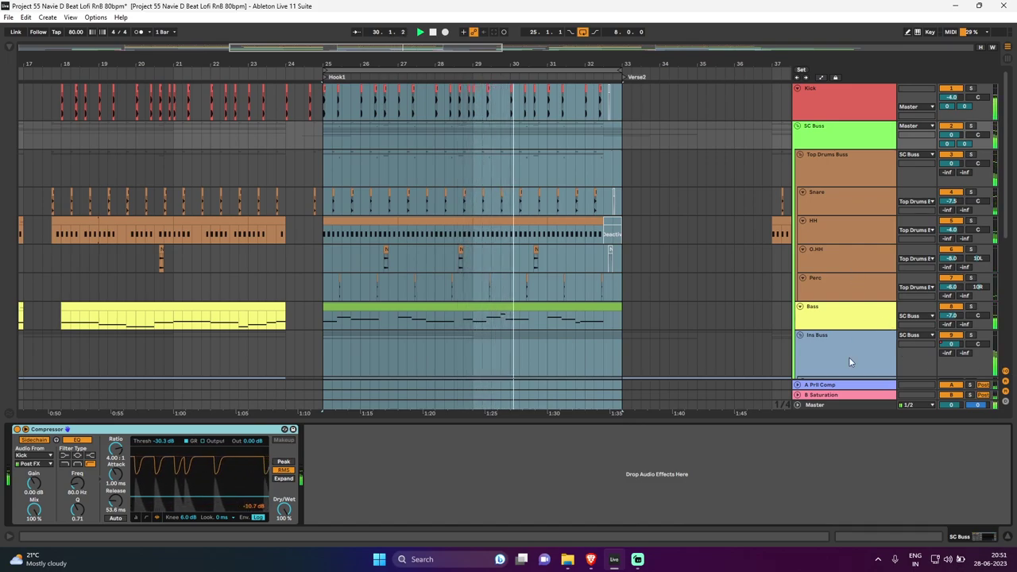
Fold the Ins Buss, Fx, Bass and Top Drums Buss tracks, and show the Kick track's EQ Eight.
{"action": "left_click", "coordinate": [800, 336]}
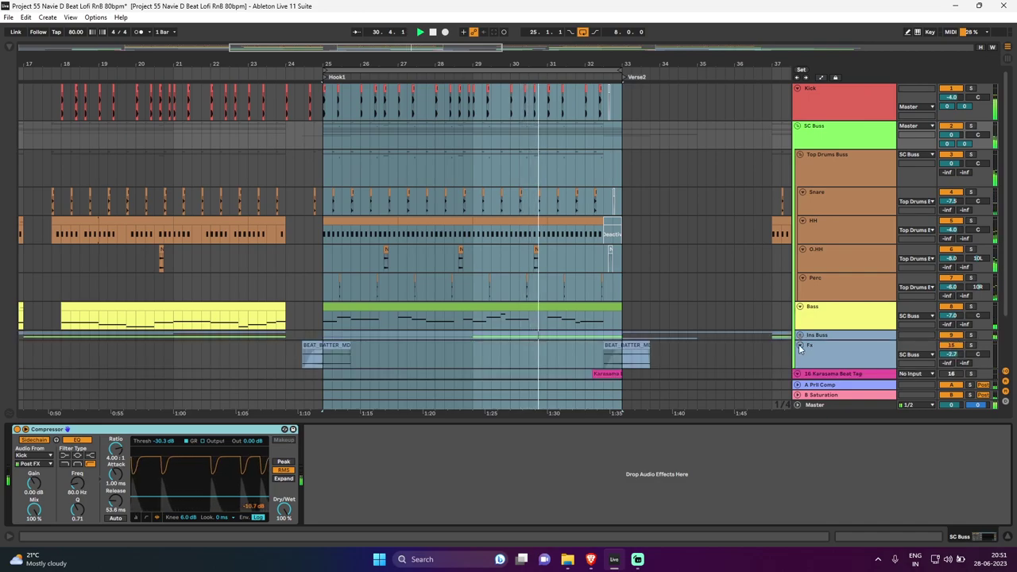
{"action": "left_click", "coordinate": [799, 308]}
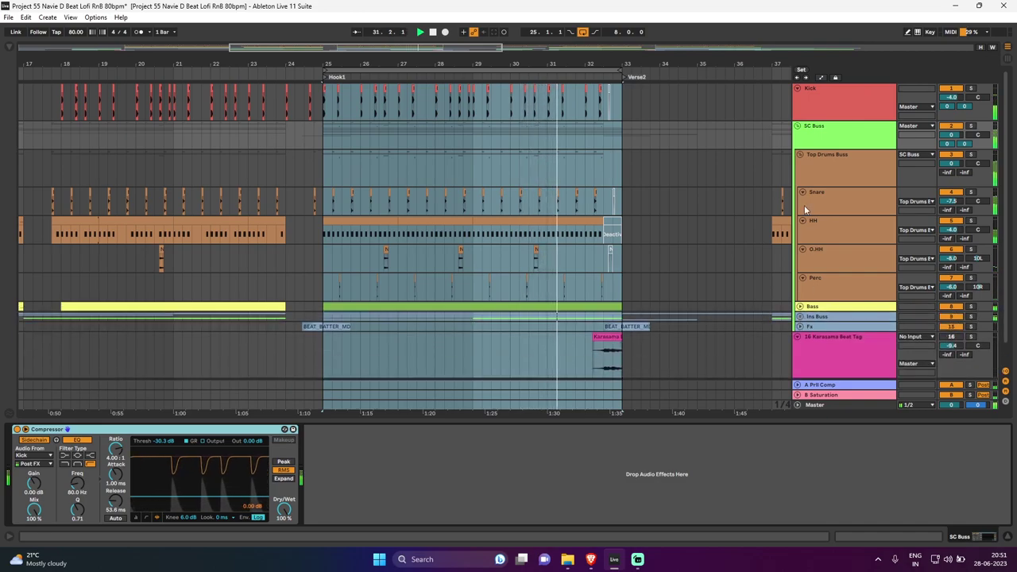
{"action": "left_click", "coordinate": [800, 154]}
{"action": "left_click", "coordinate": [811, 134]}
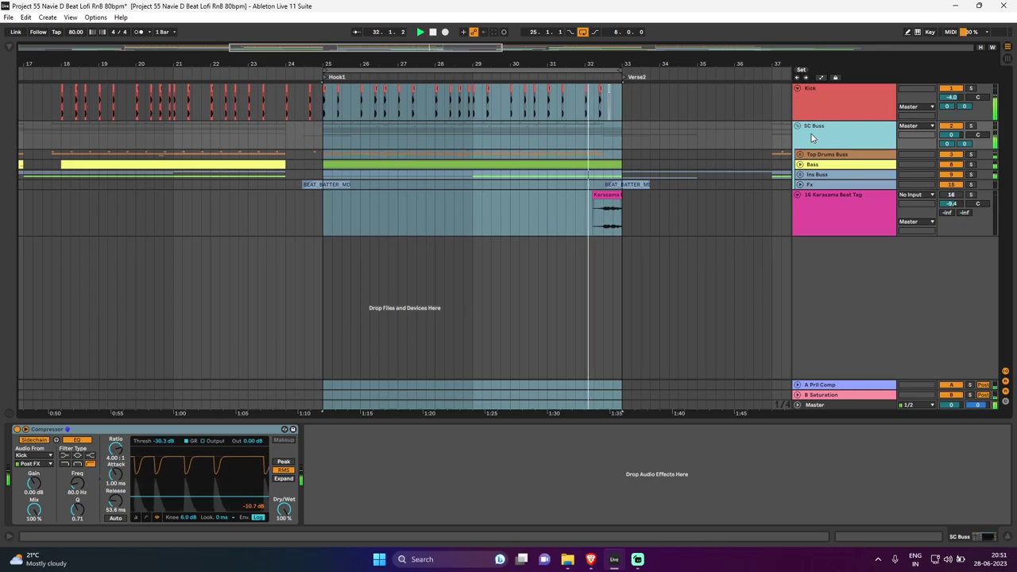
{"action": "left_click", "coordinate": [824, 107]}
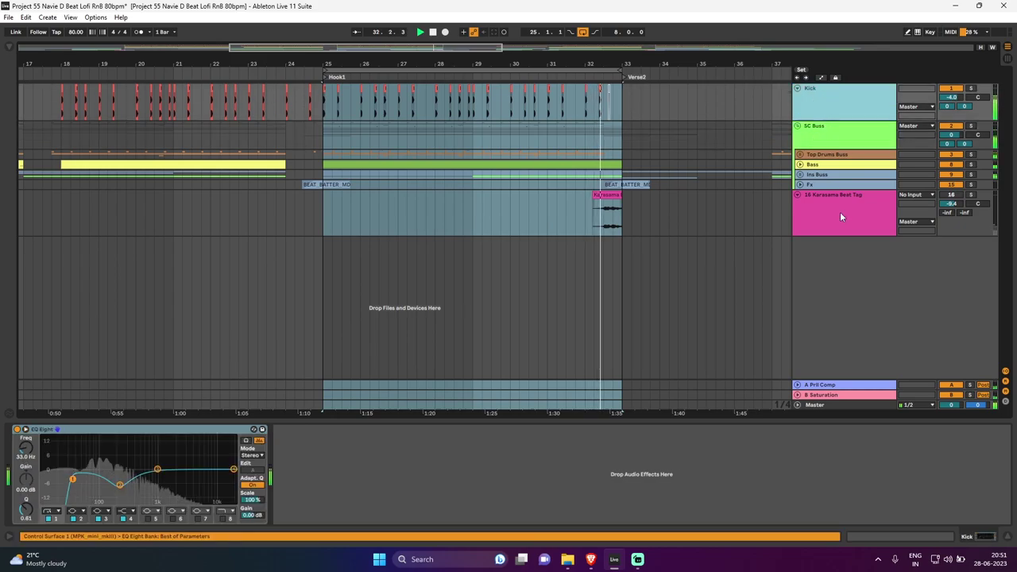
Show the Master track's effect chain and inspect the Bus Processor plug-in's settings, closing its window when done.
{"action": "left_click", "coordinate": [846, 407]}
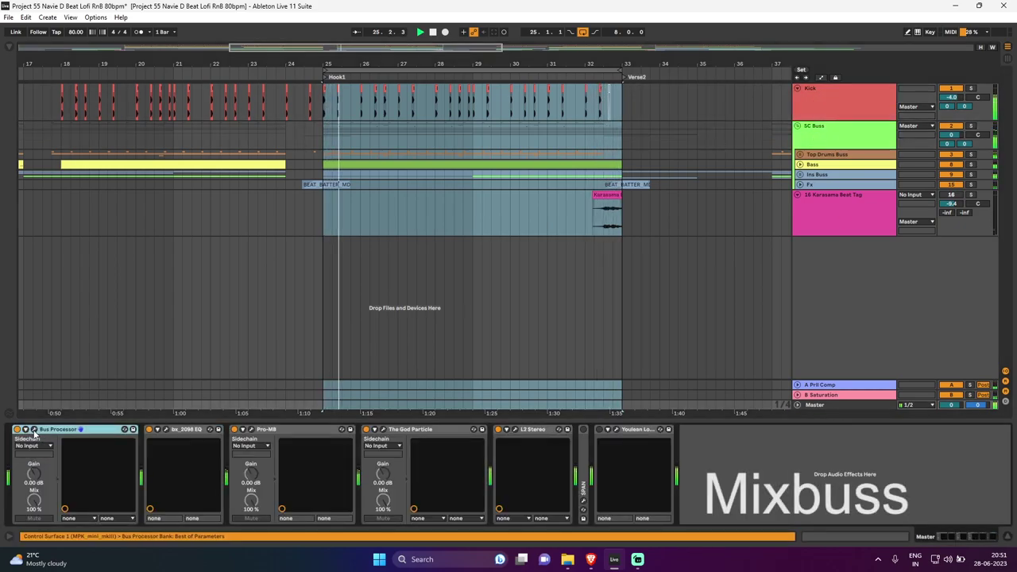
{"action": "key", "text": "ctrl+alt+p"}
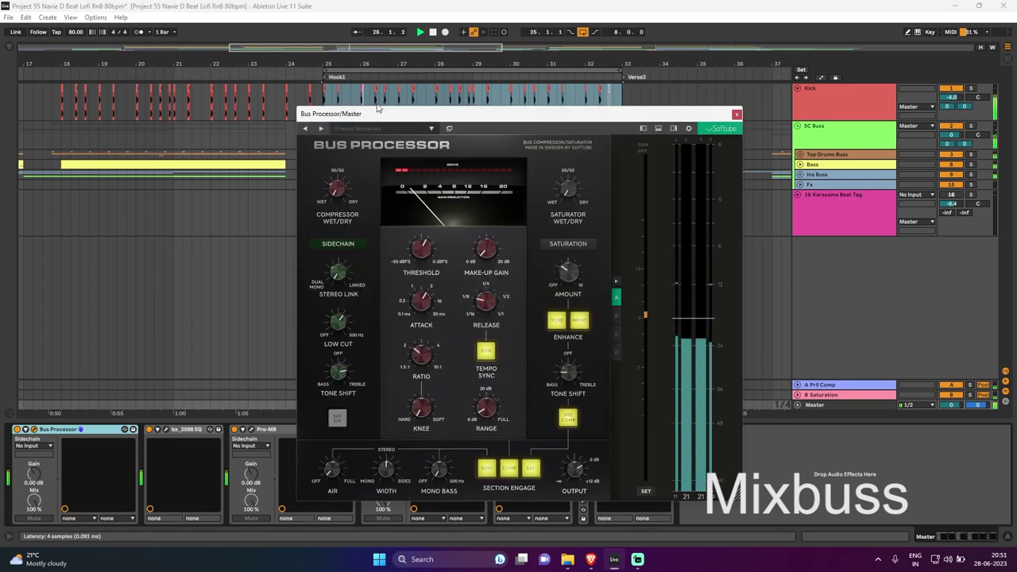
{"action": "left_click_drag", "start_coordinate": [395, 116], "coordinate": [373, 92]}
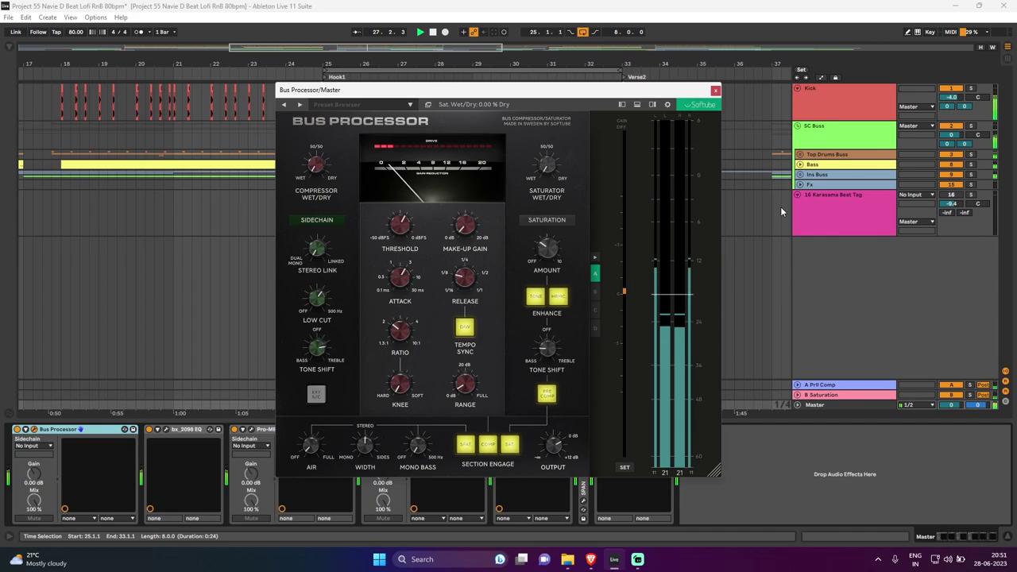
{"action": "left_click", "coordinate": [715, 91]}
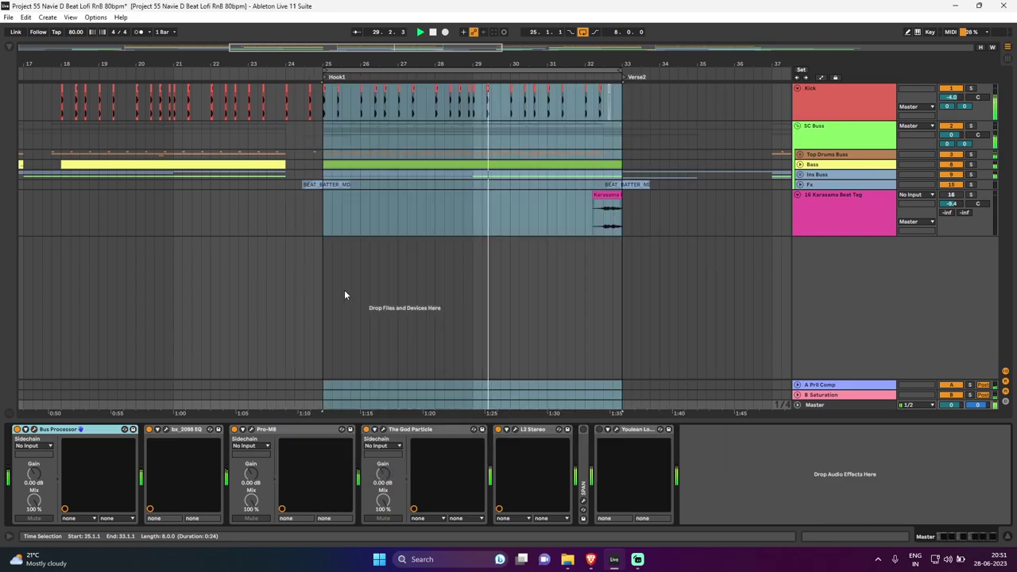
Inspect the Master track's bx_2098 EQ, Pro-MB and The God Particle plug-ins one after another while the hook plays.
{"action": "left_click", "coordinate": [166, 429]}
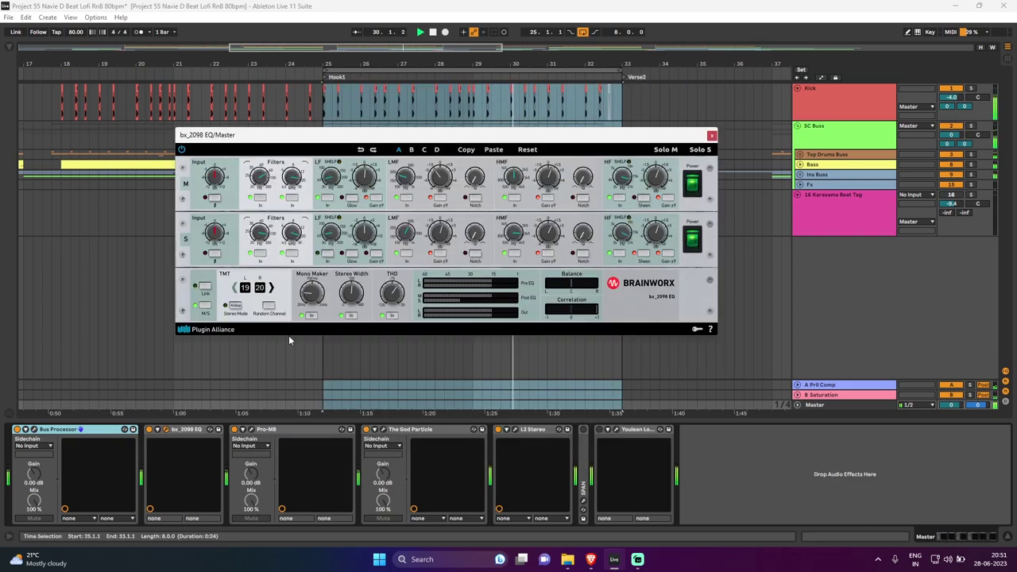
{"action": "left_click", "coordinate": [711, 136]}
{"action": "left_click", "coordinate": [249, 429]}
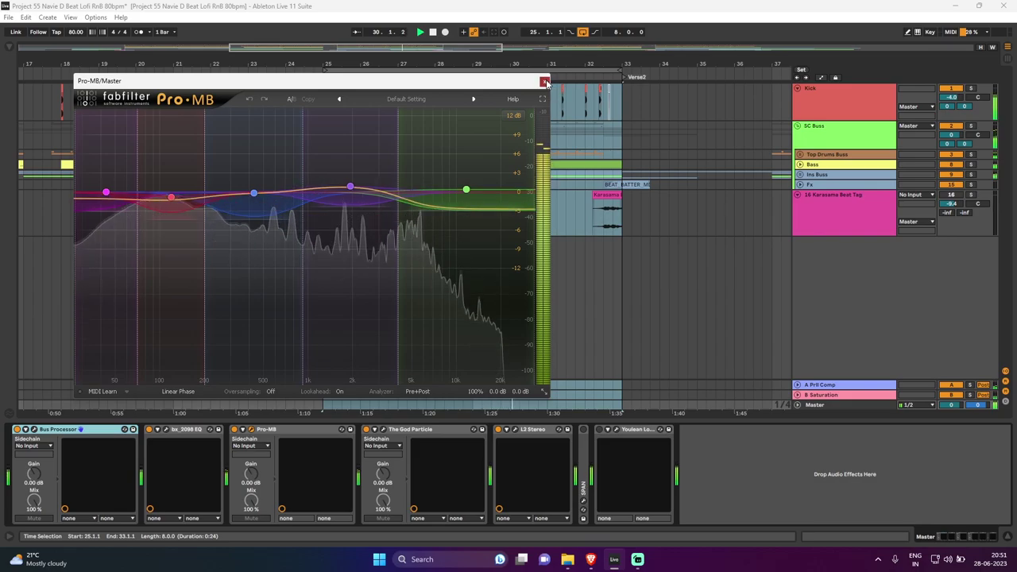
{"action": "left_click", "coordinate": [544, 83]}
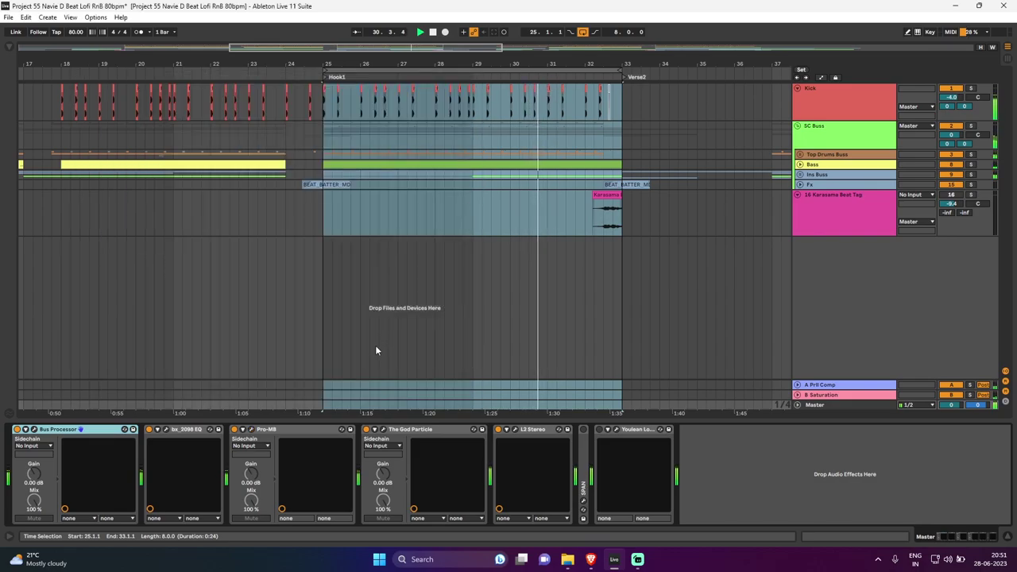
{"action": "left_click", "coordinate": [384, 429]}
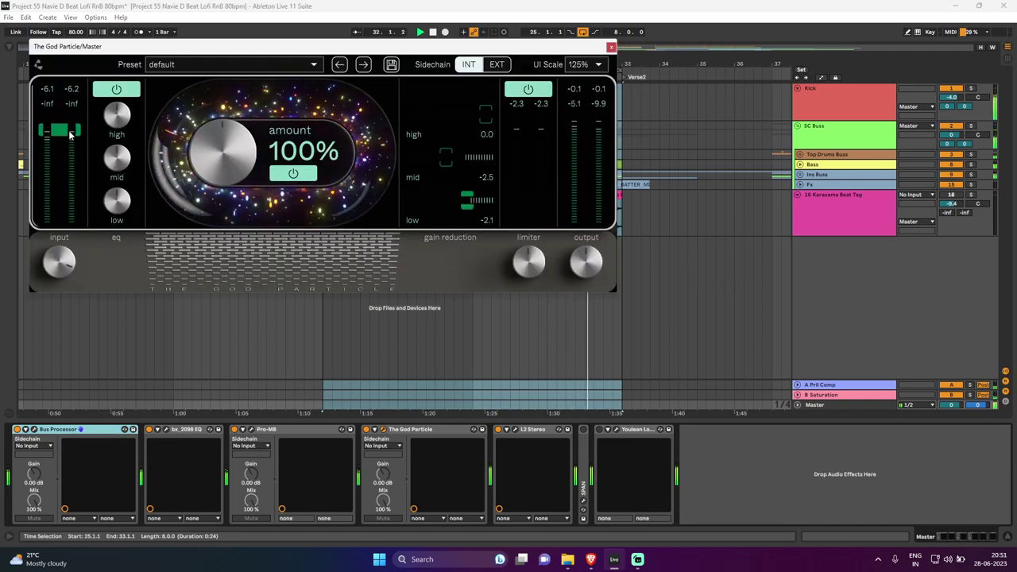
{"action": "left_click", "coordinate": [611, 47]}
Inspect the Master track's L2 Ultramaximizer settings and measure the hook's loudness with Youlean Loudness Meter 2 enabled.
{"action": "left_click", "coordinate": [517, 429]}
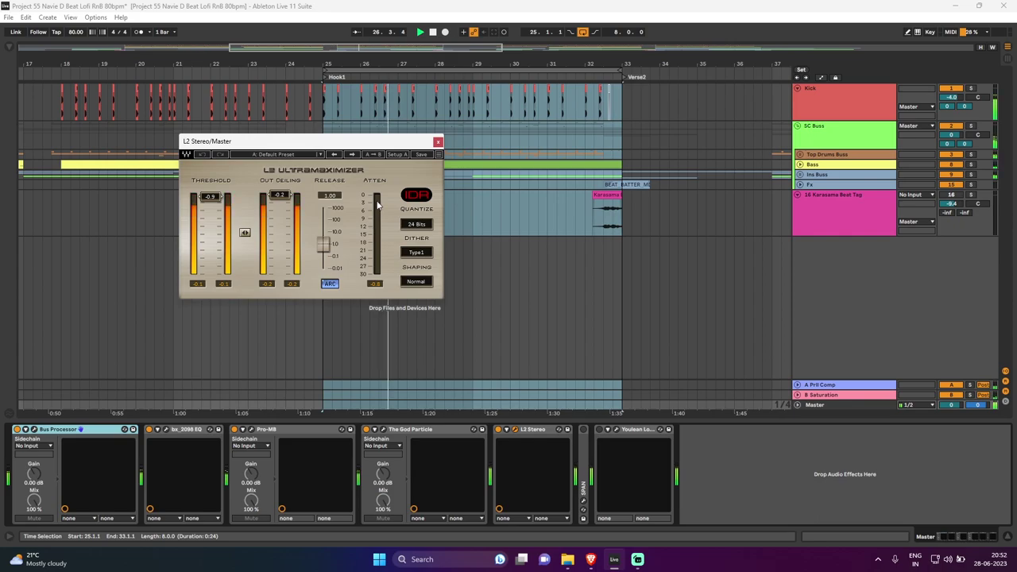
{"action": "left_click", "coordinate": [437, 143]}
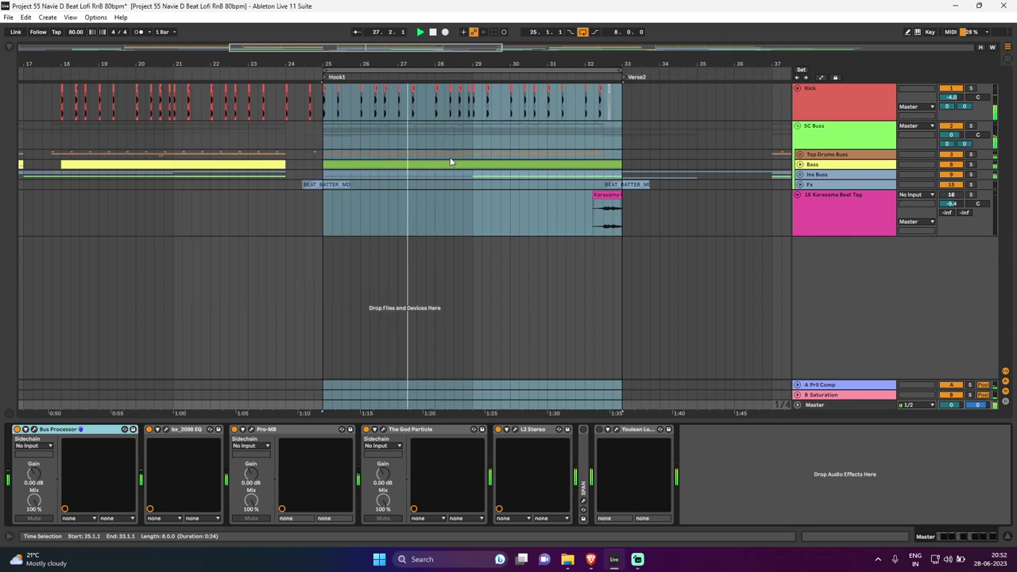
{"action": "left_click", "coordinate": [609, 429]}
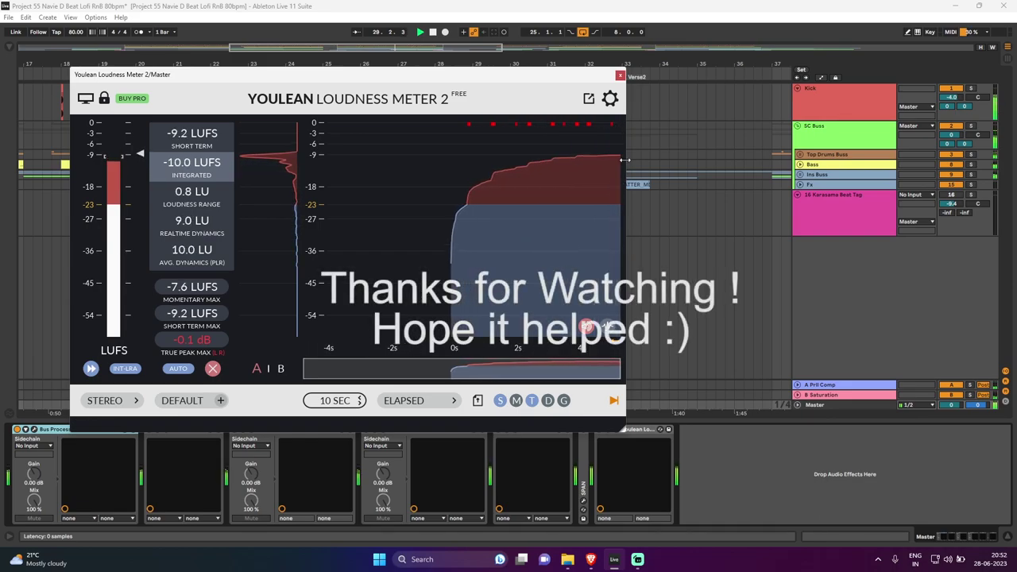
{"action": "left_click", "coordinate": [619, 76]}
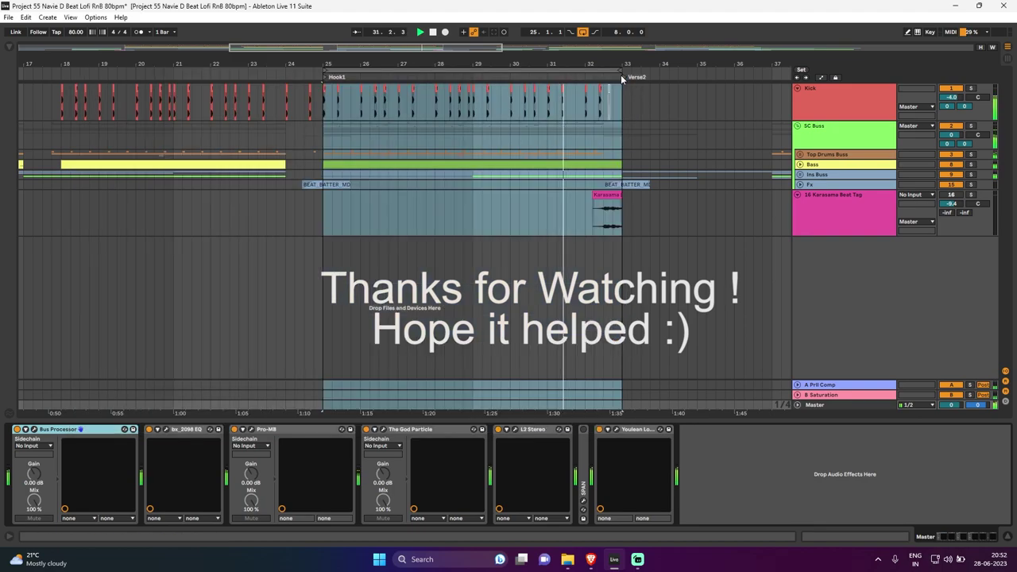